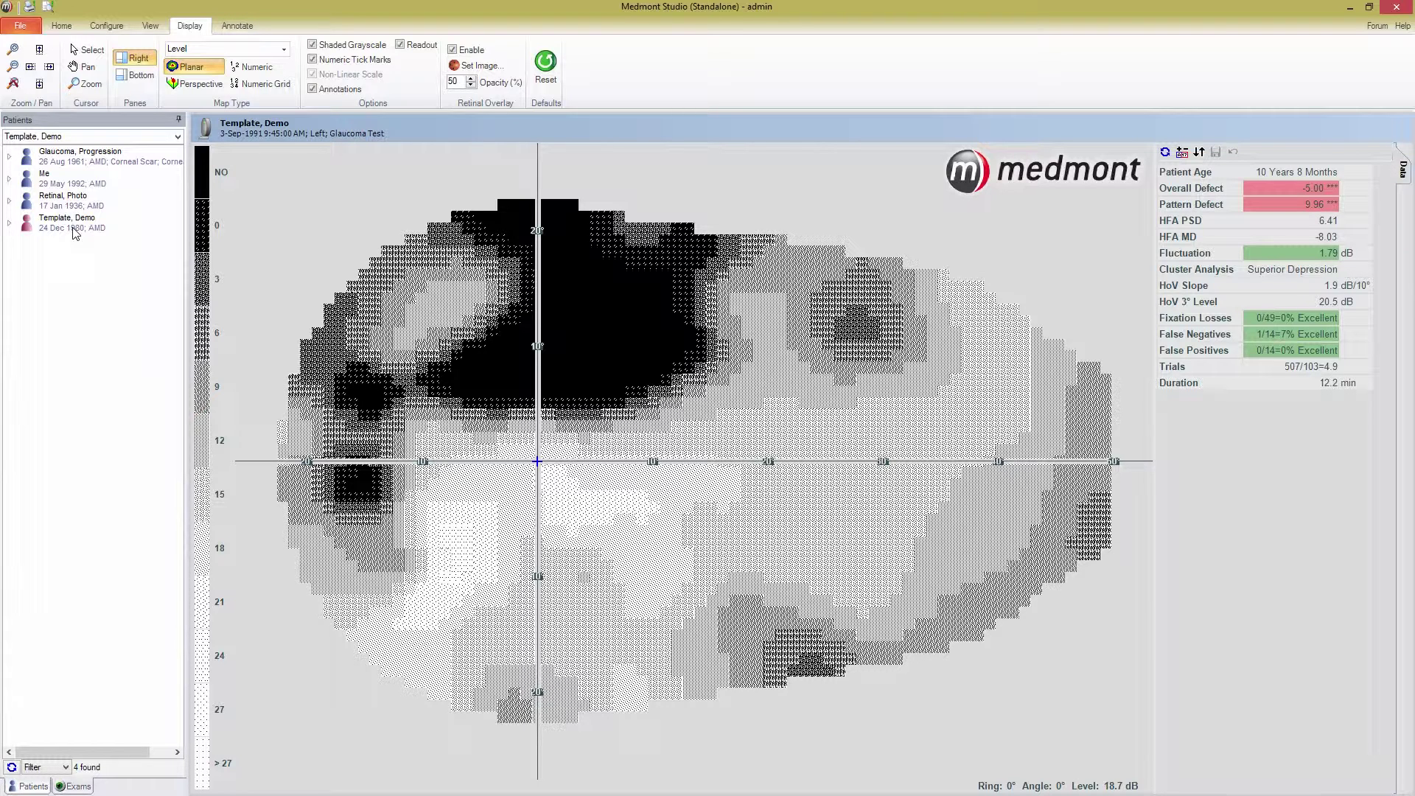
Select the Template, Demo patient row to show its General details.
click(29, 225)
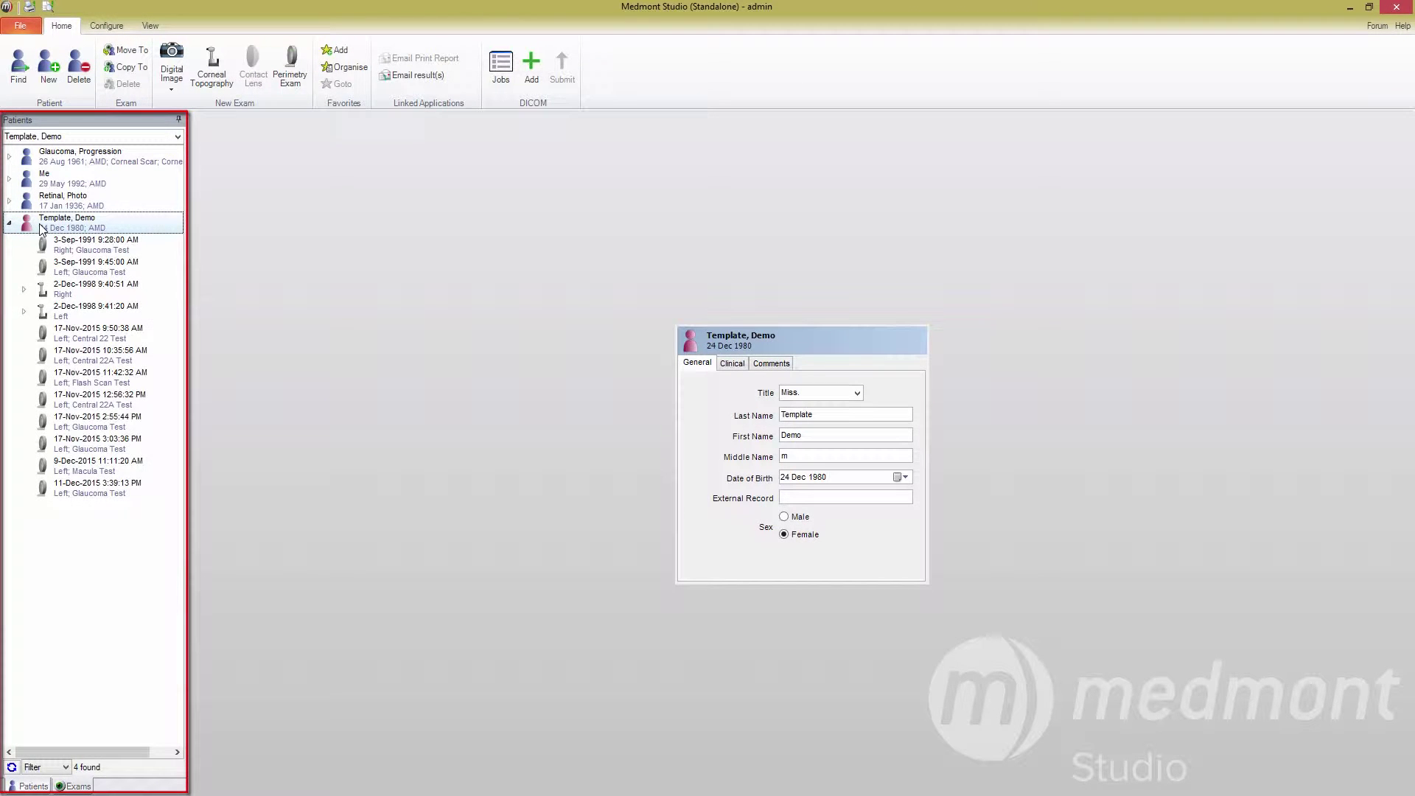
Open the 3-Sep-1991 9:45 AM left-eye Glaucoma Test from the demo patient's exam list.
click(10, 223)
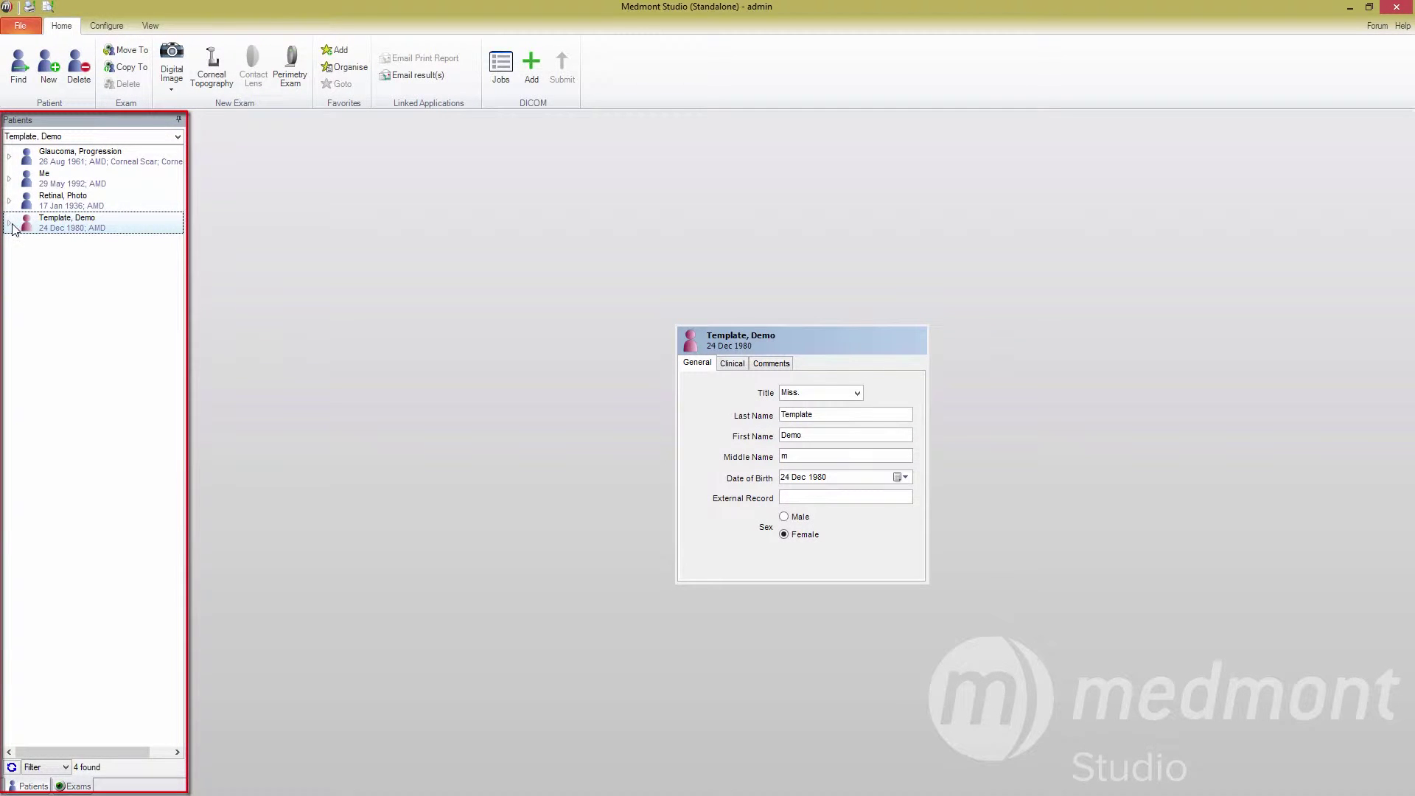
click(8, 225)
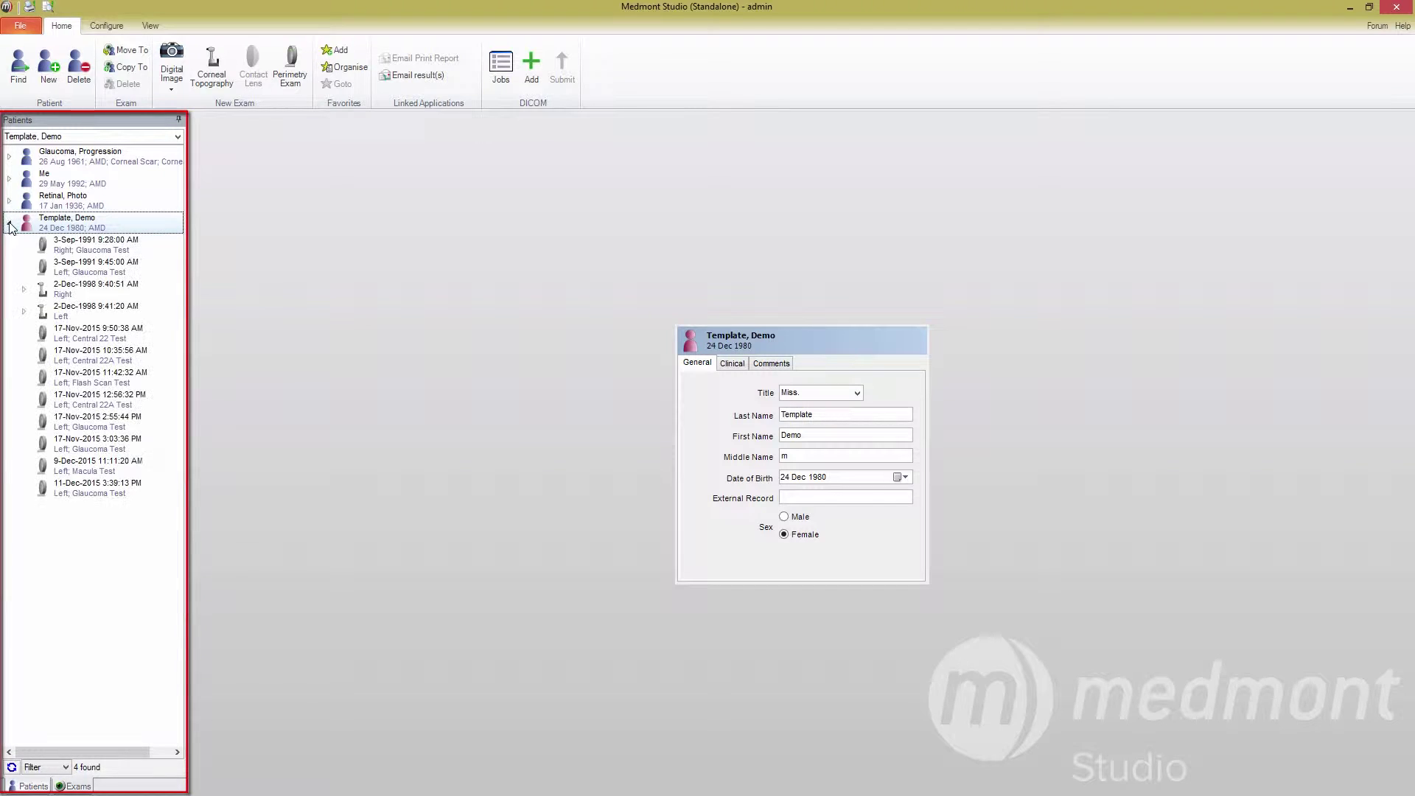
double_click(61, 267)
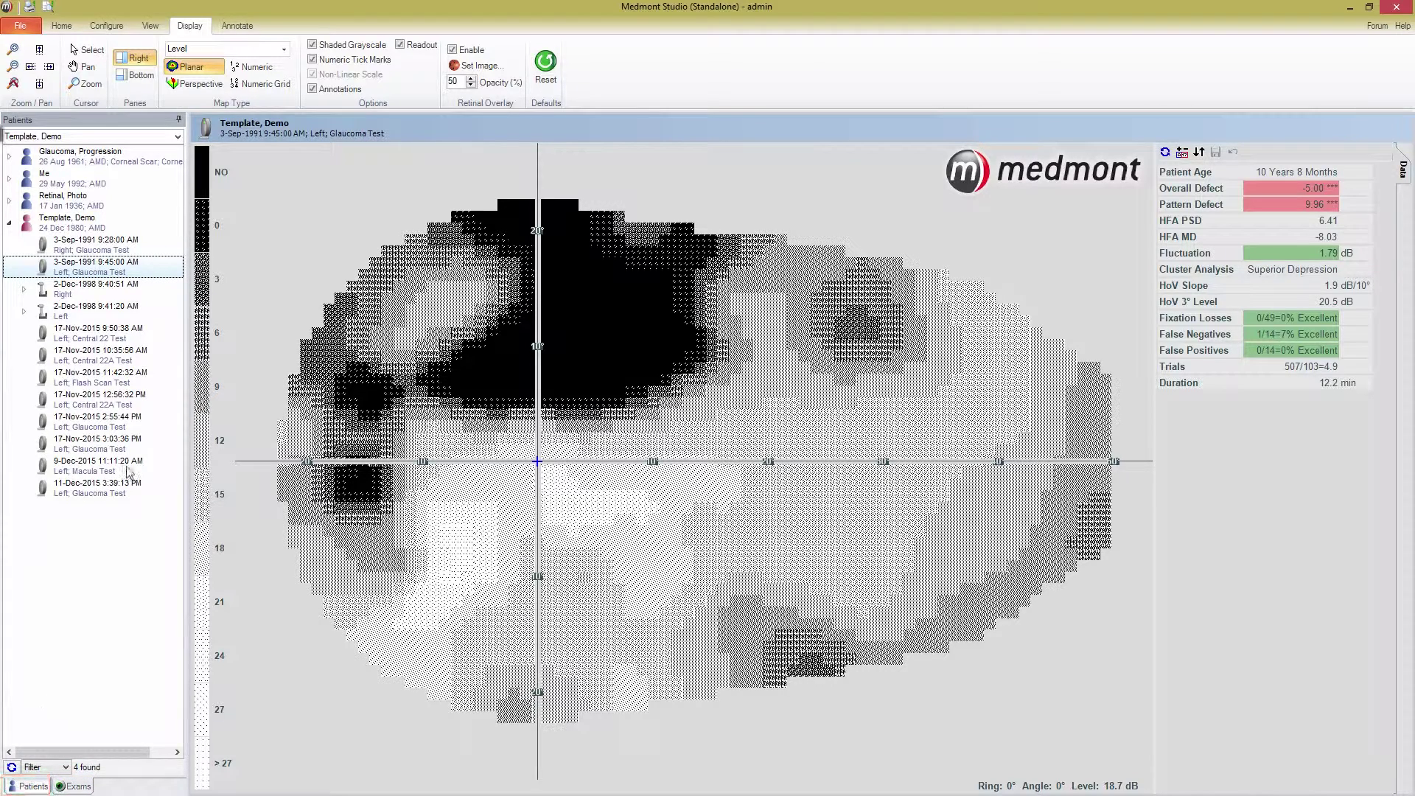
Cancel the Patient Filter dialog without filtering and reselect the 3-Sep-1991 9:45 exam.
click(78, 135)
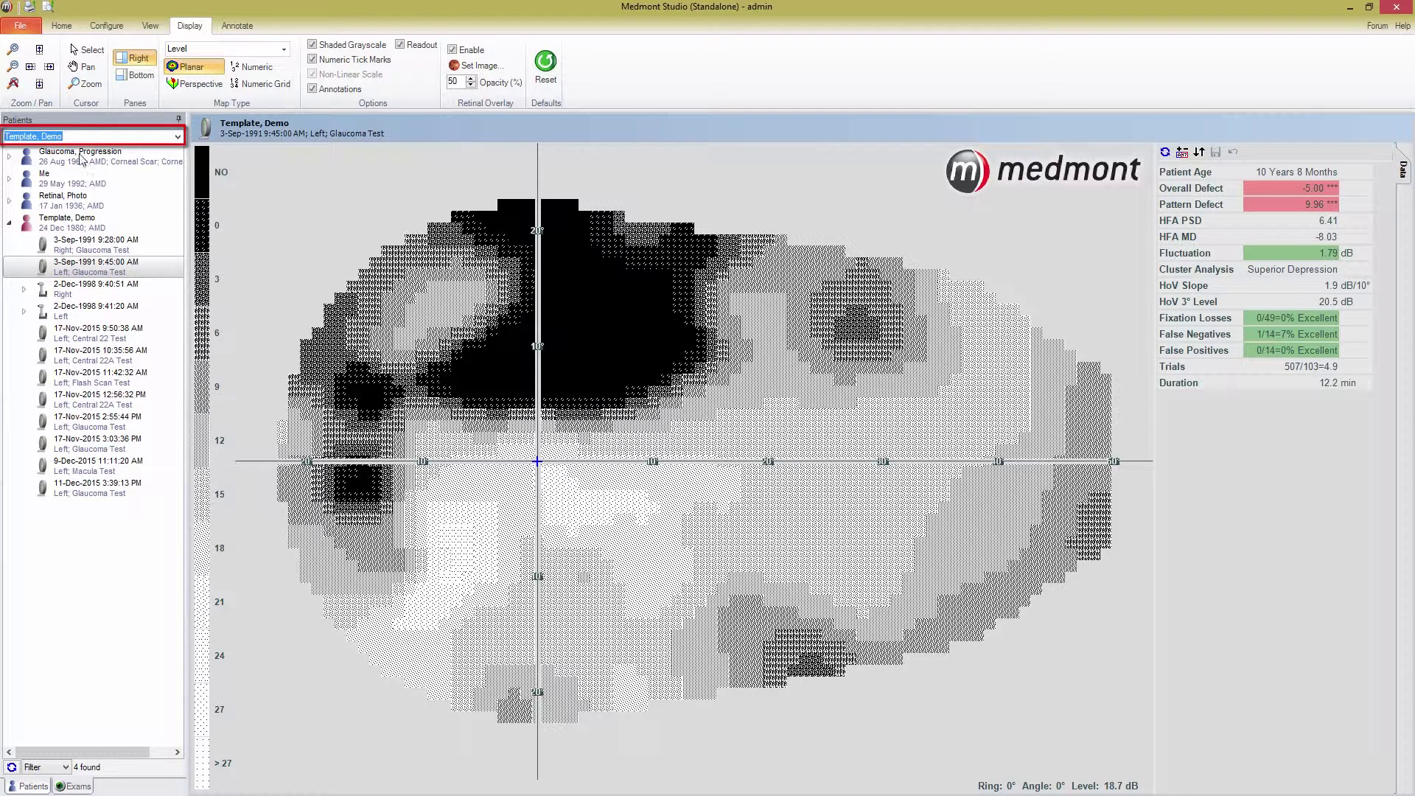
click(36, 768)
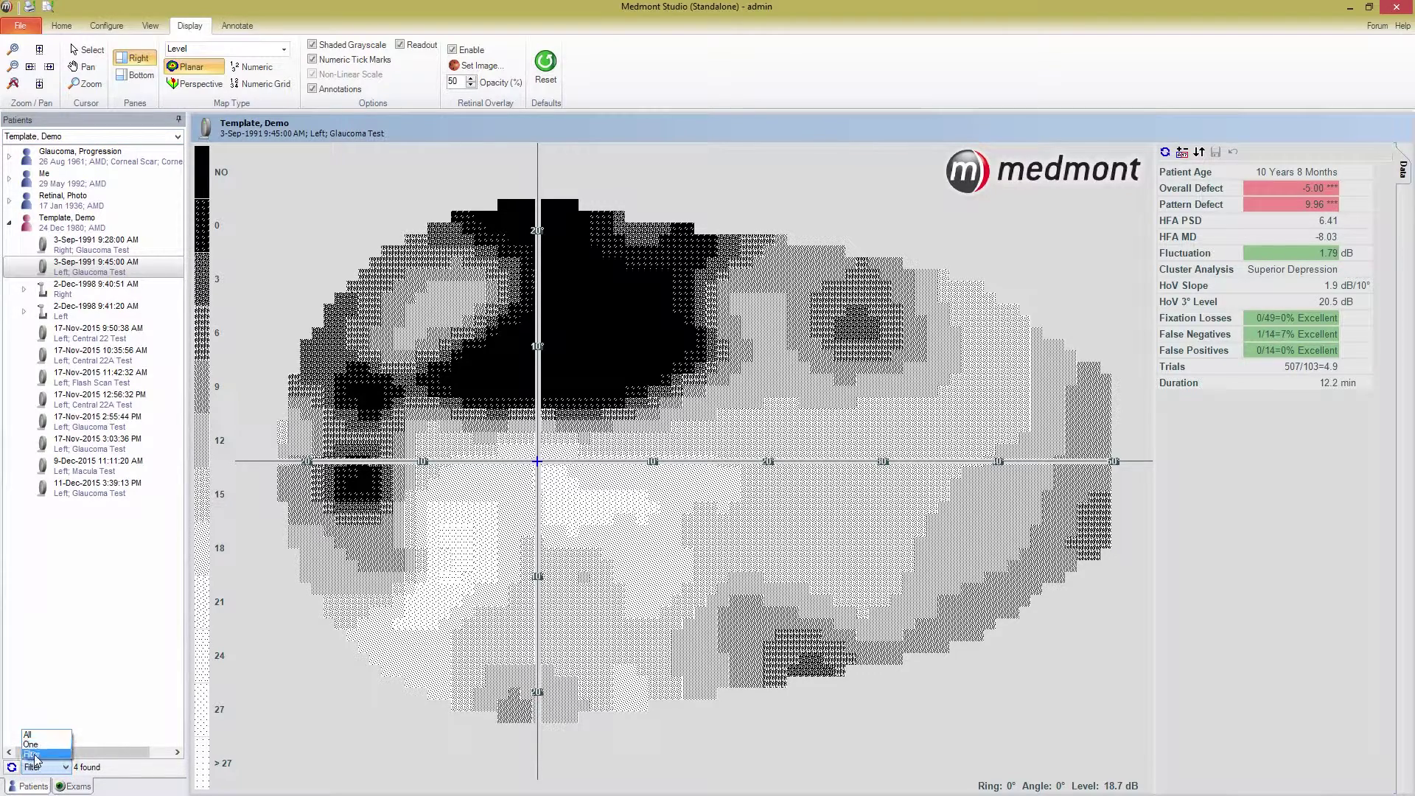
click(35, 755)
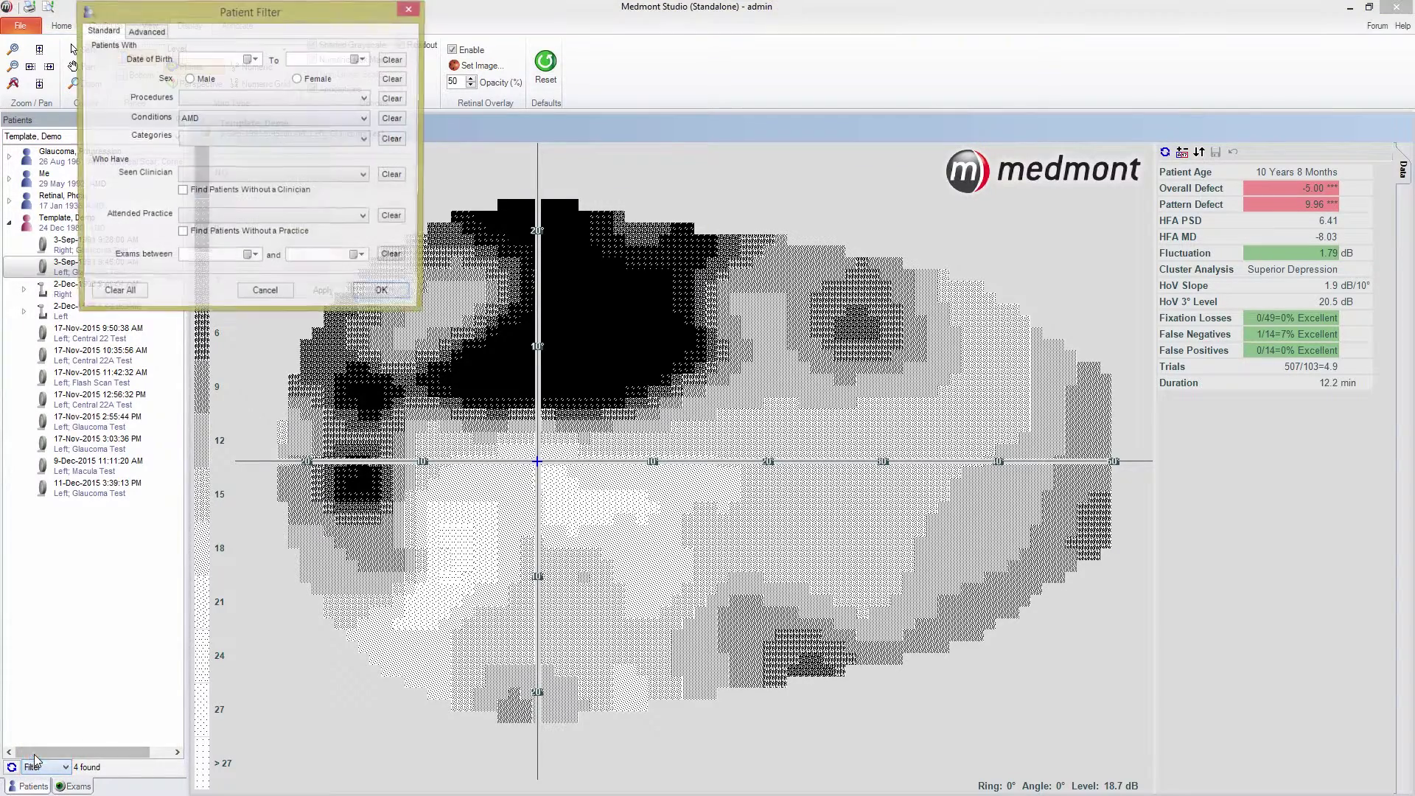
click(263, 295)
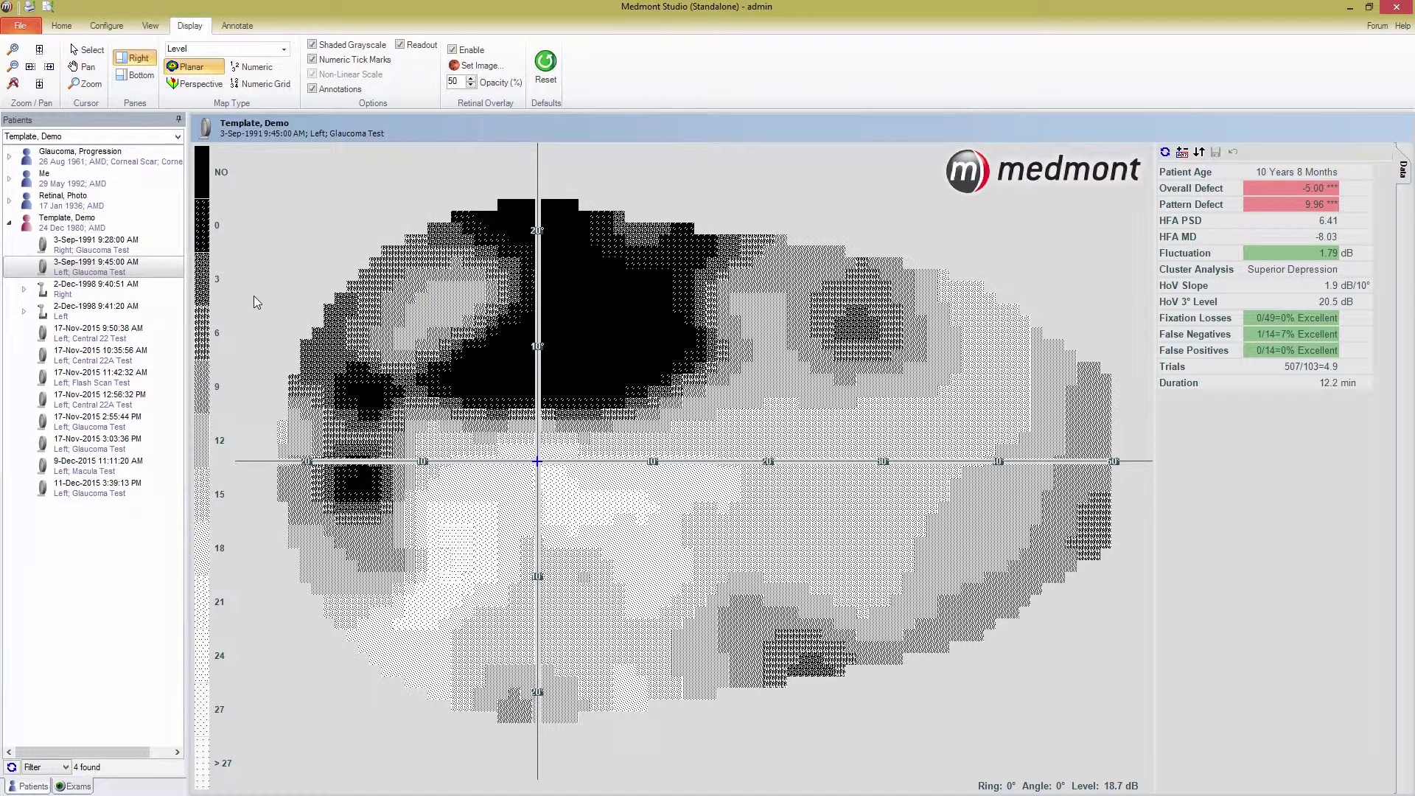
click(114, 269)
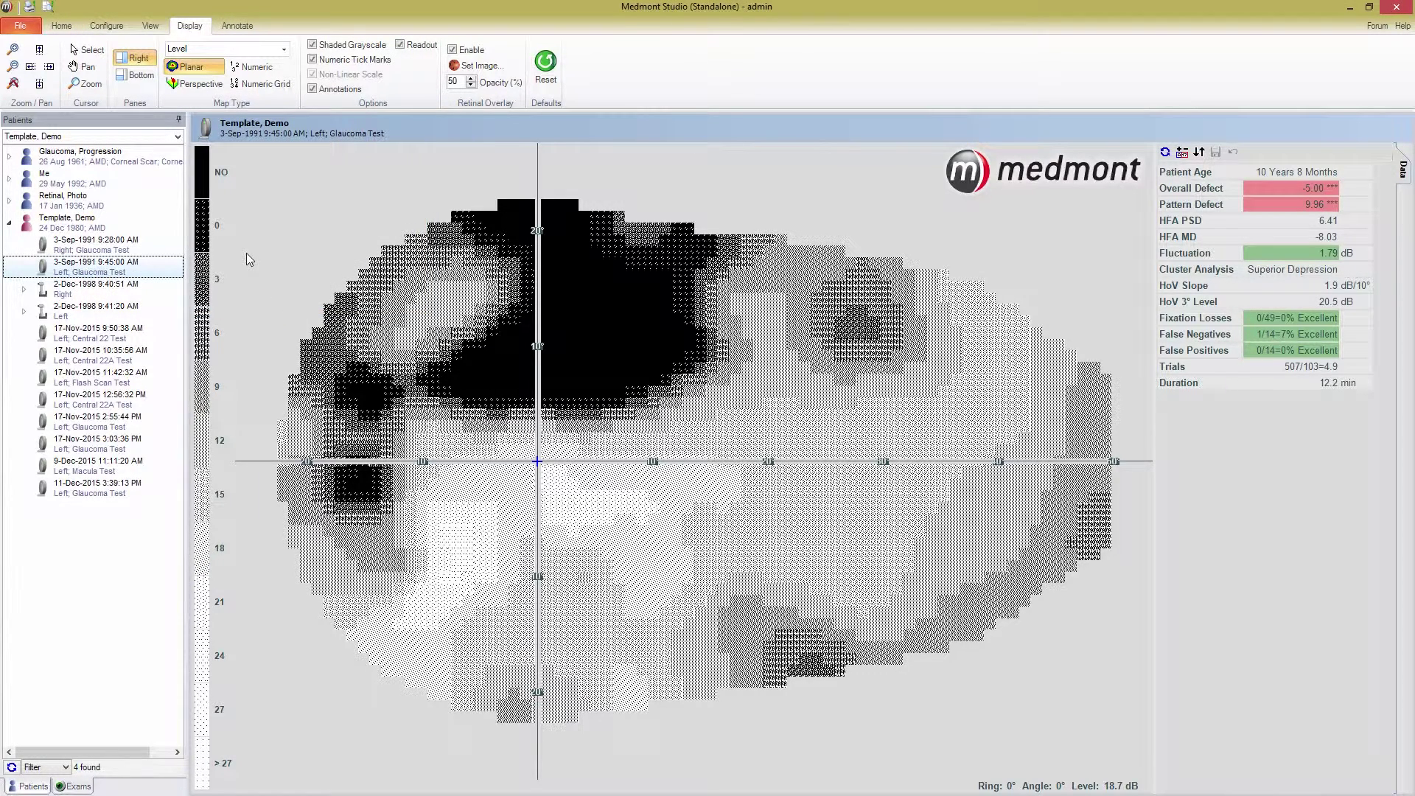
click(150, 28)
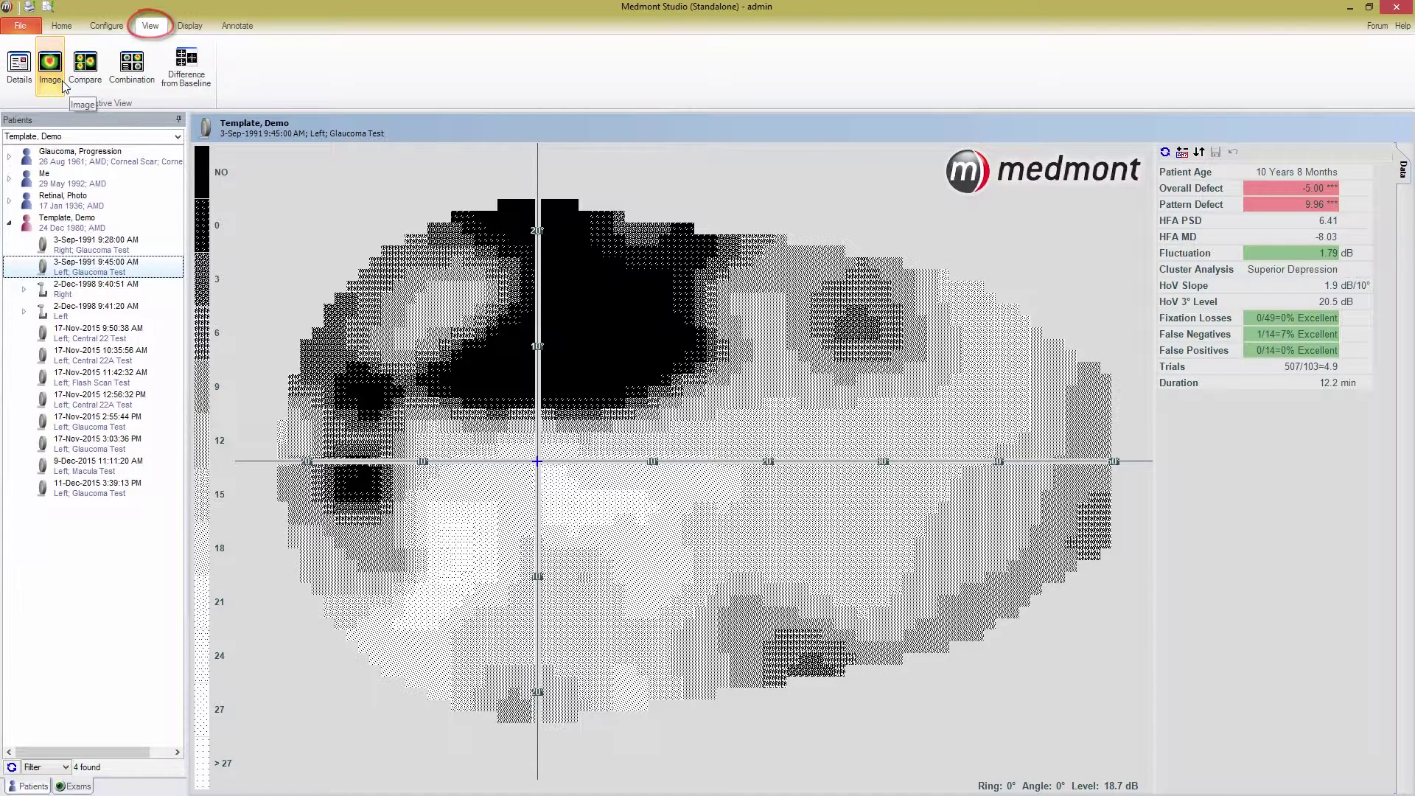
View the exam's Details summary, then return to the field image.
click(20, 73)
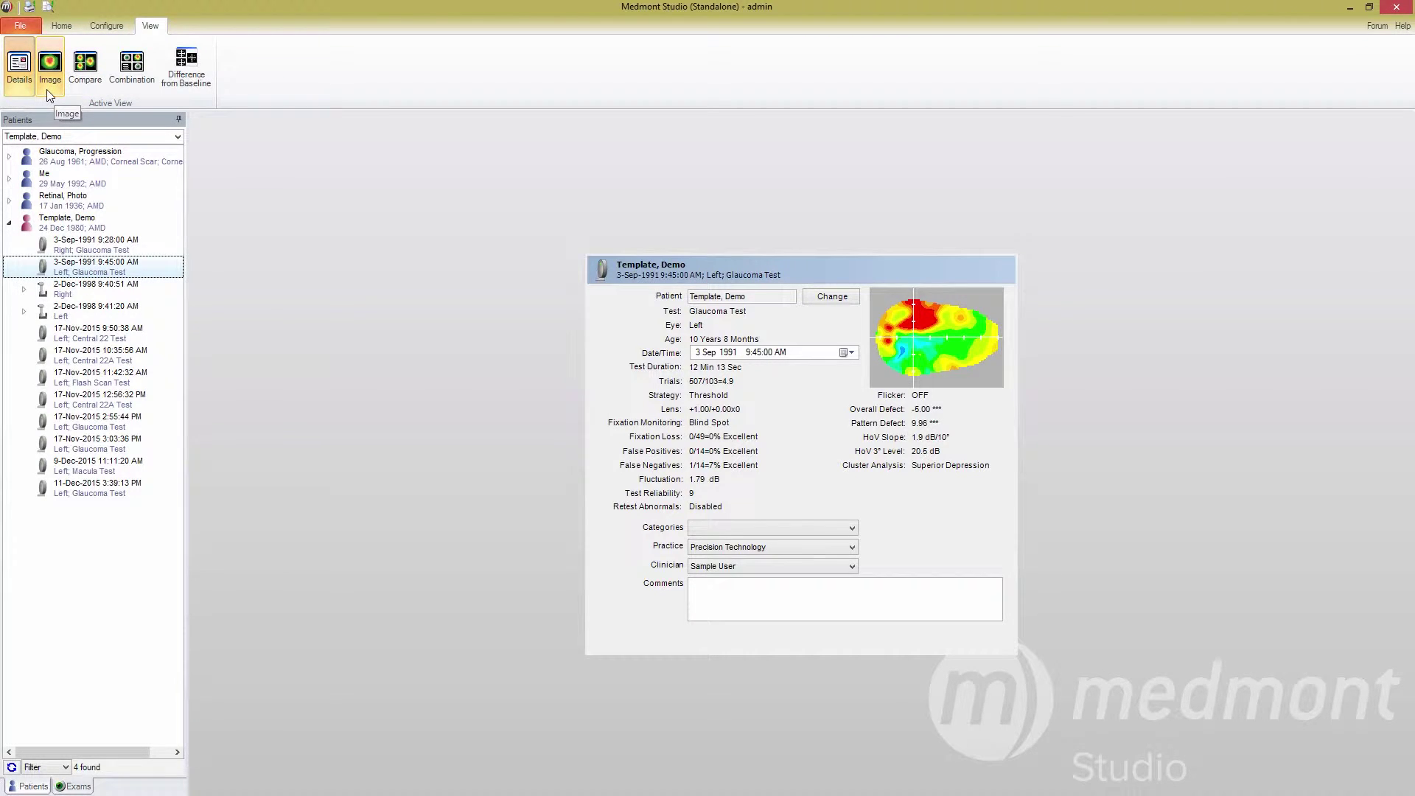
click(46, 89)
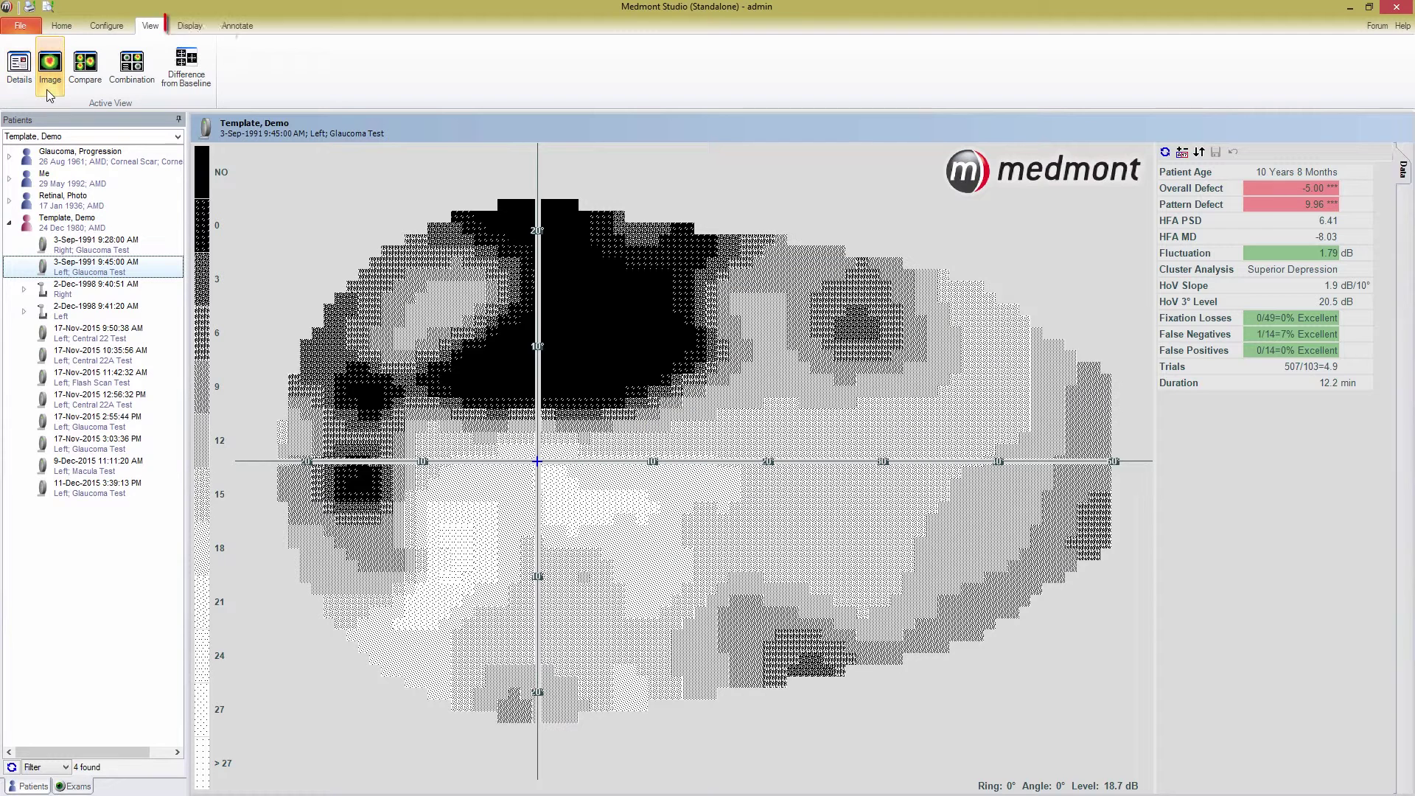
Pan the grayscale field map sideways and back using the Display tab's pan controls.
click(182, 28)
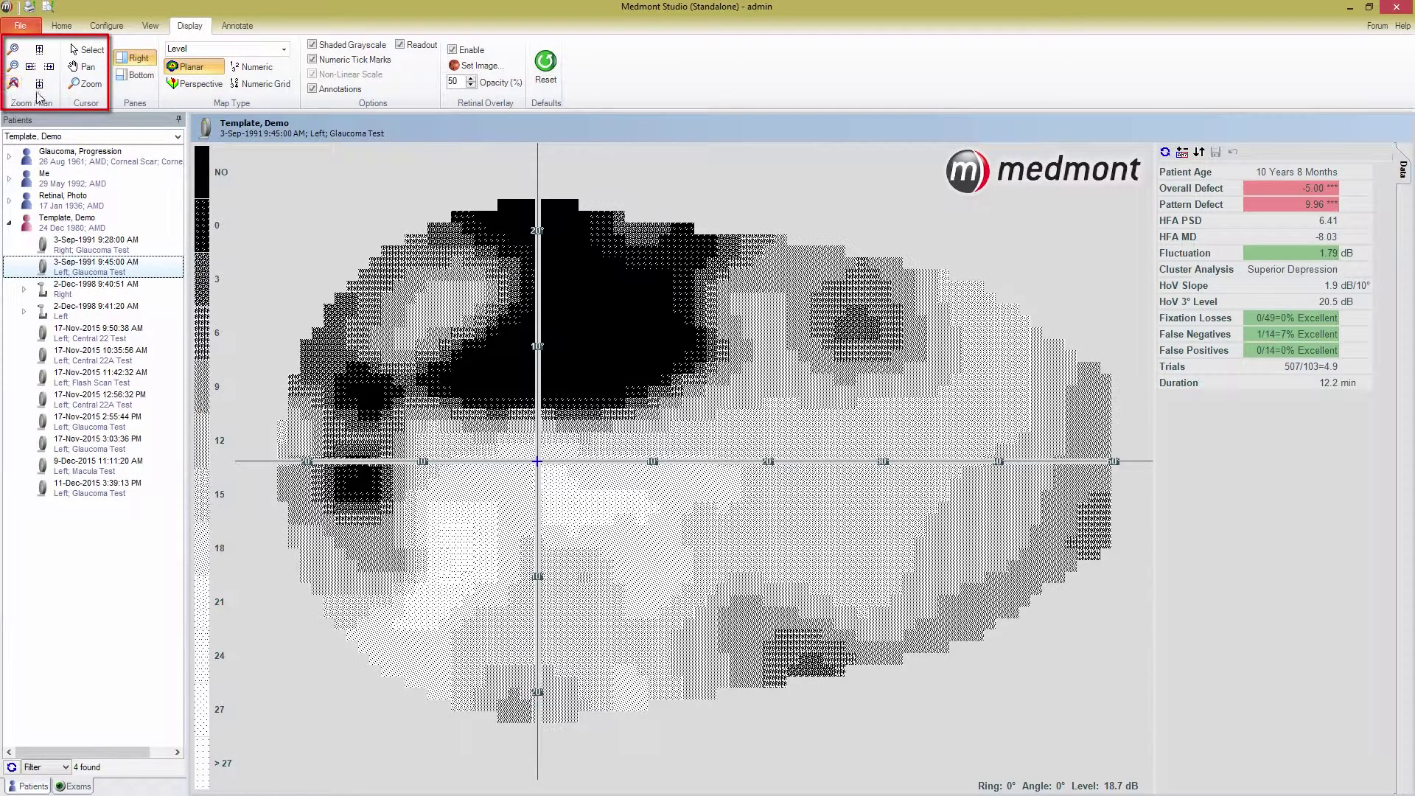
click(48, 67)
click(48, 67)
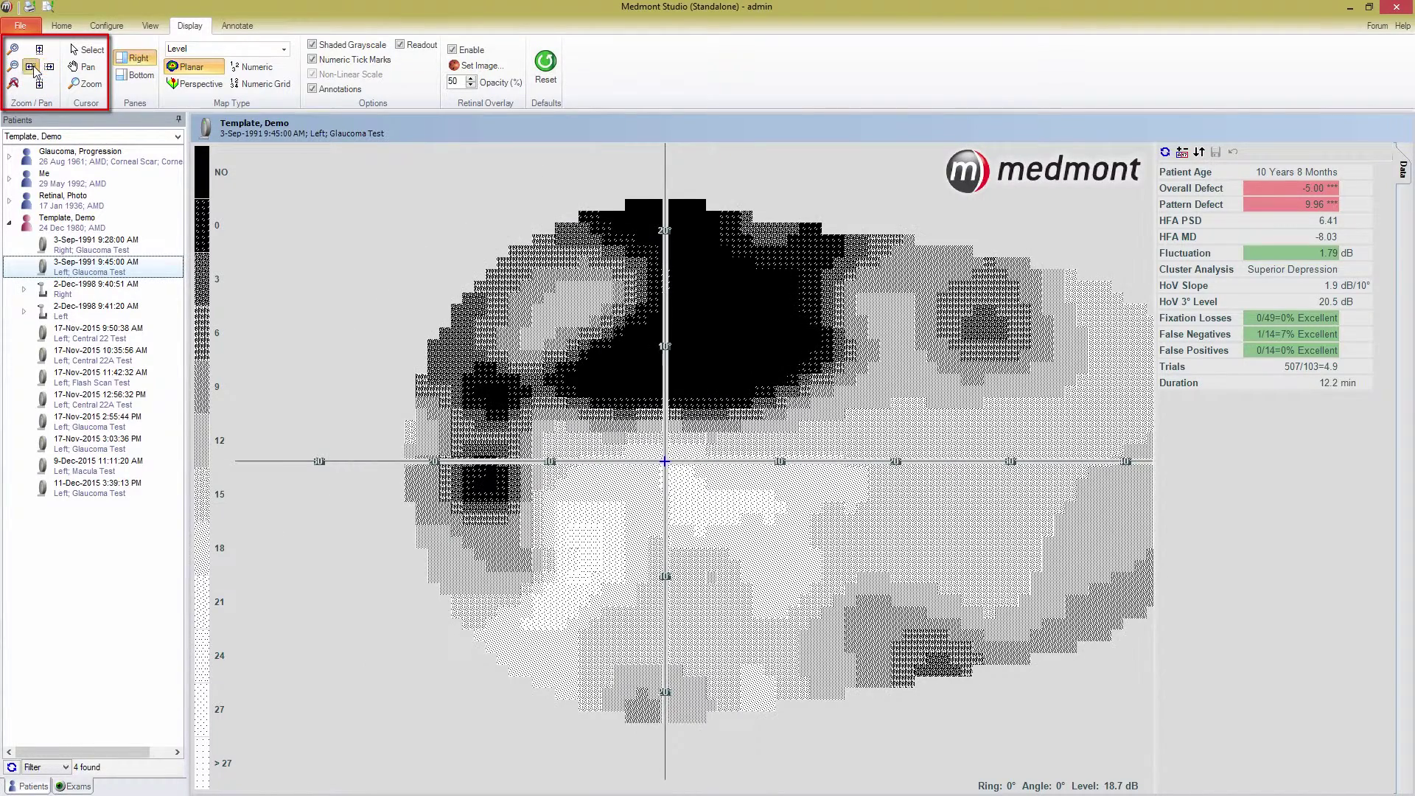
click(30, 66)
click(30, 67)
click(82, 66)
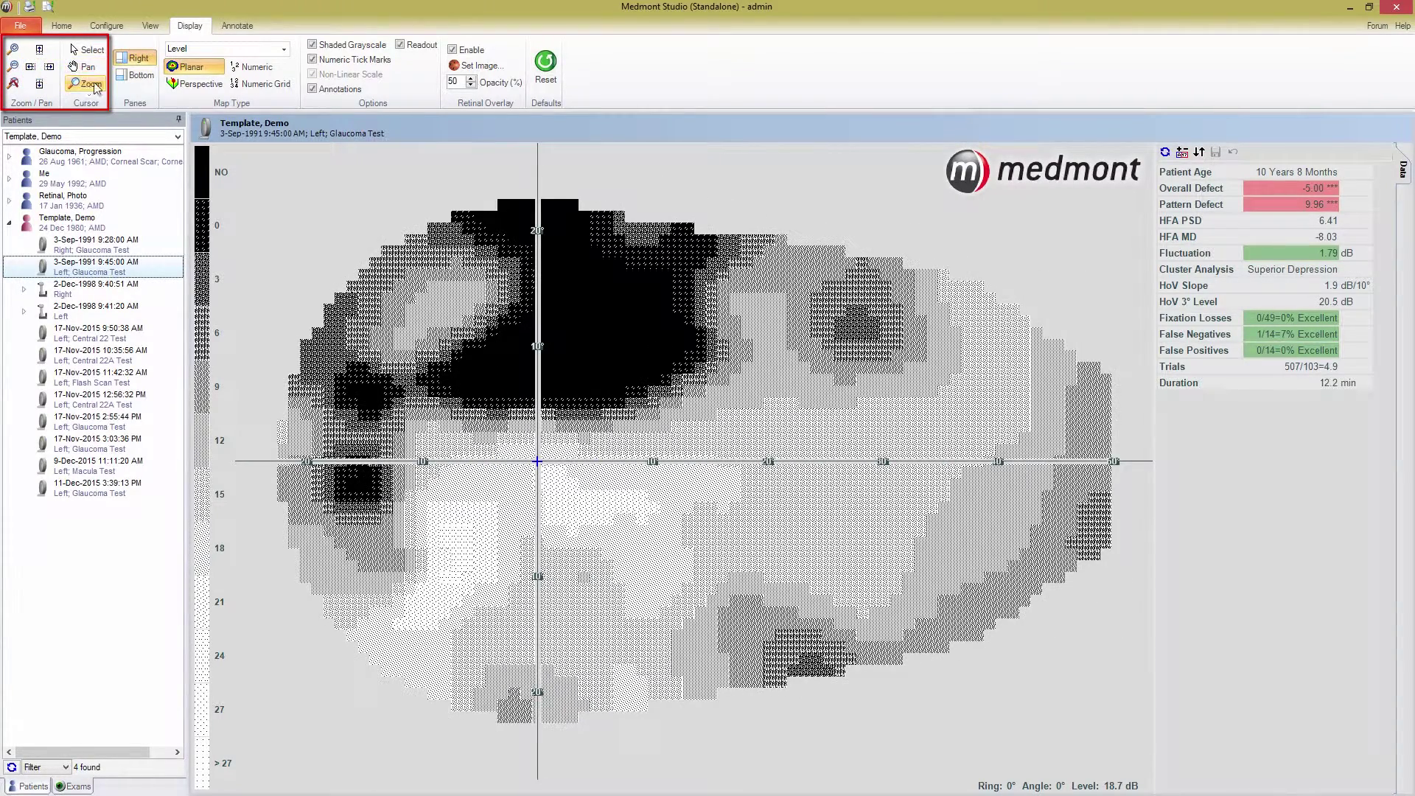
Zoom out on the field map twice, then restore its default zoom.
click(14, 69)
click(15, 68)
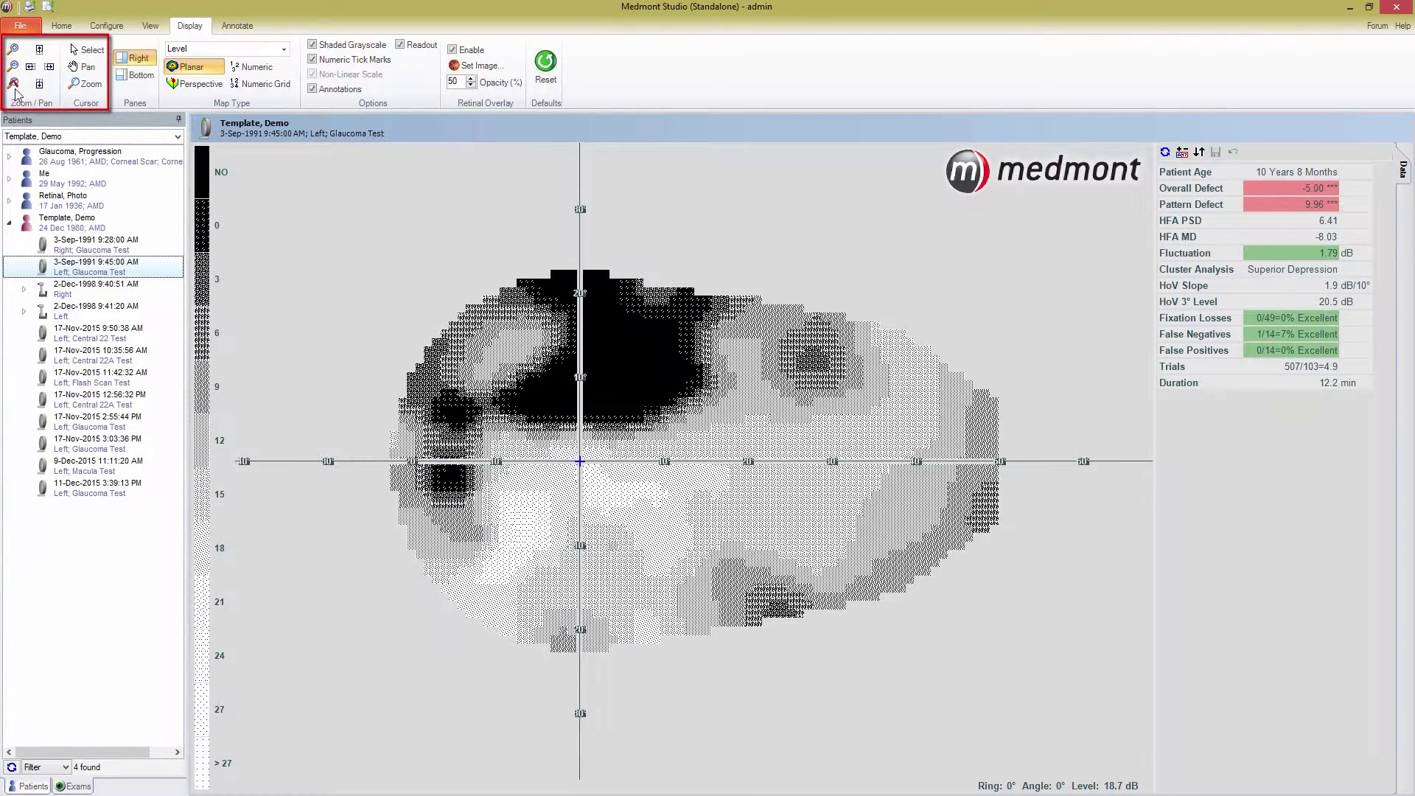
click(15, 84)
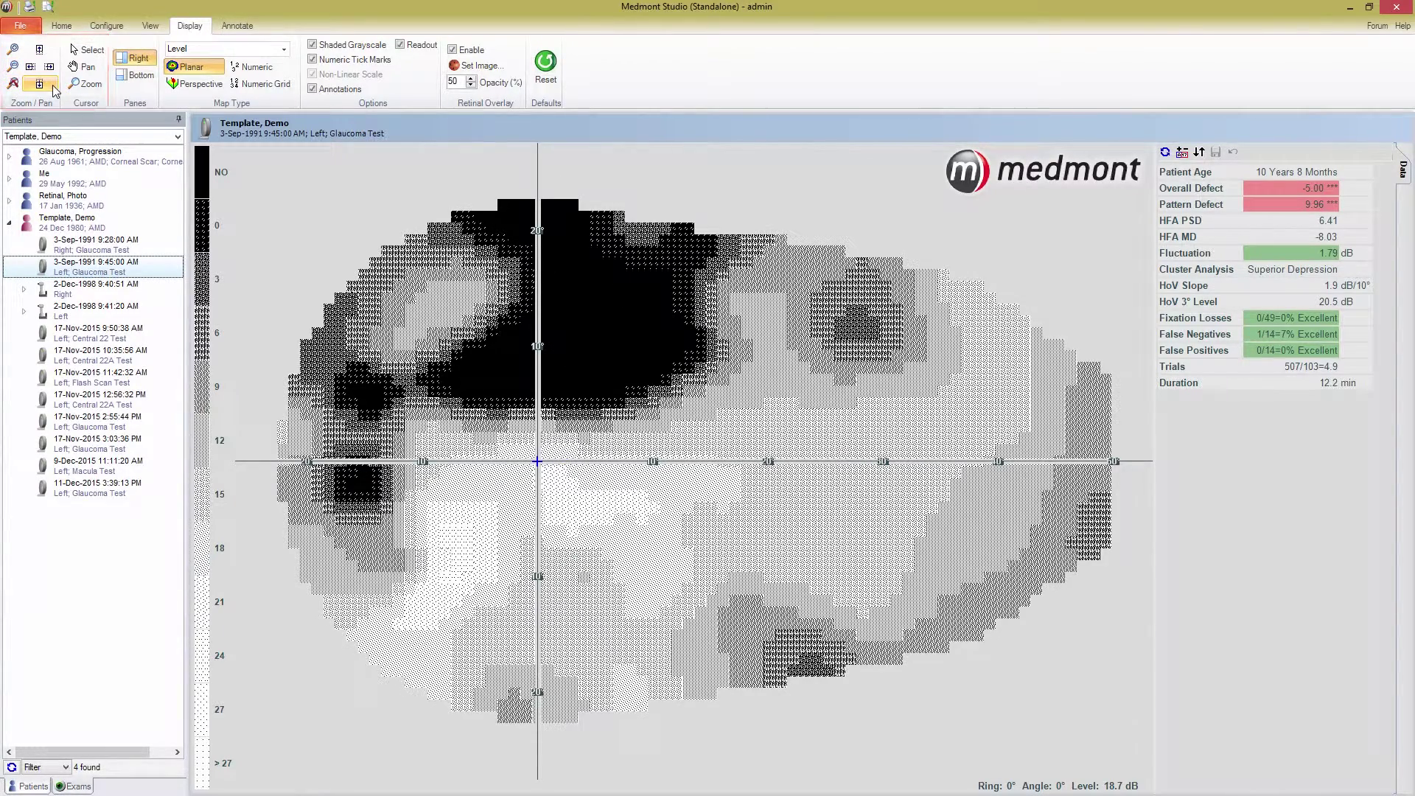
right_click(597, 442)
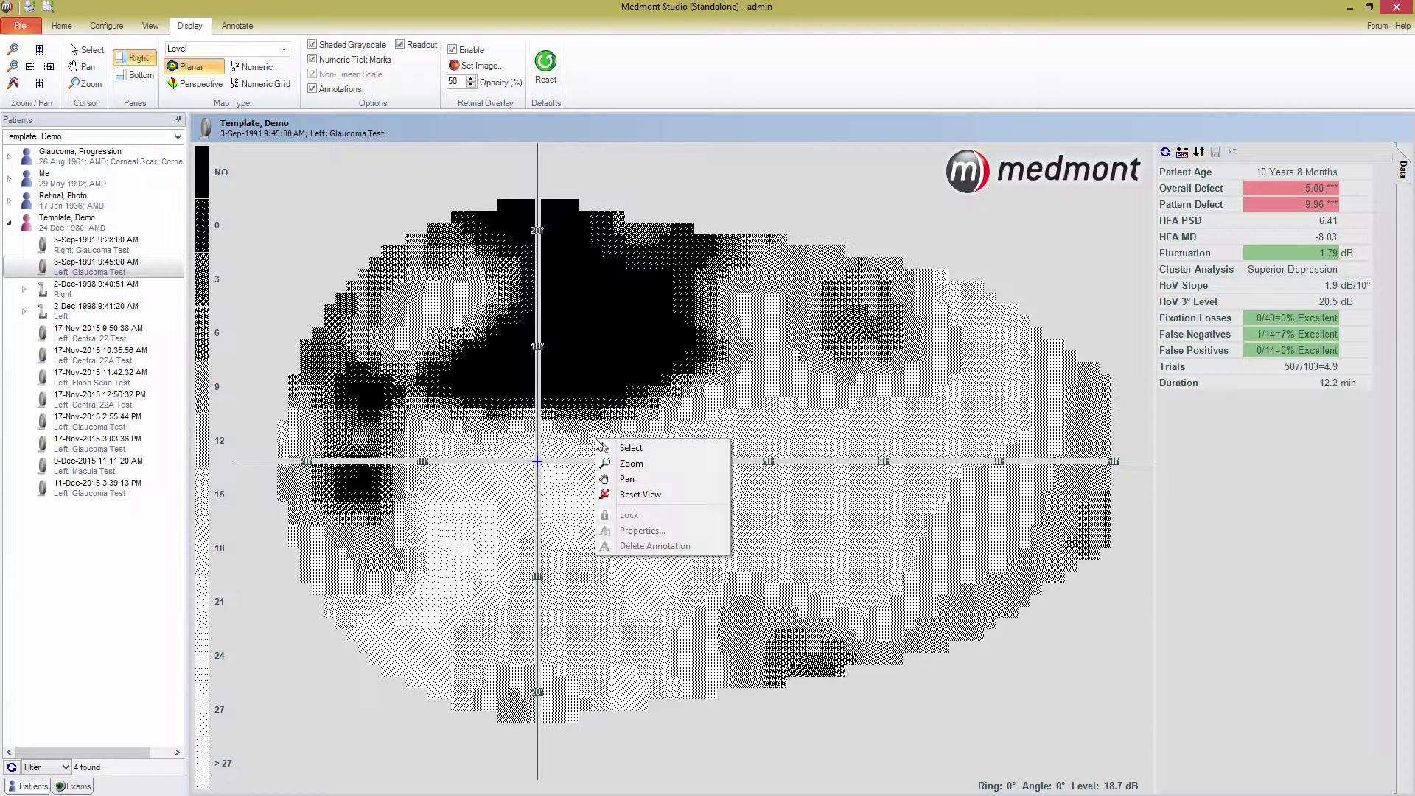
Reset the map view and probe sensitivity points, leaving the readout at Ring 9°, Angle 44°.
click(653, 496)
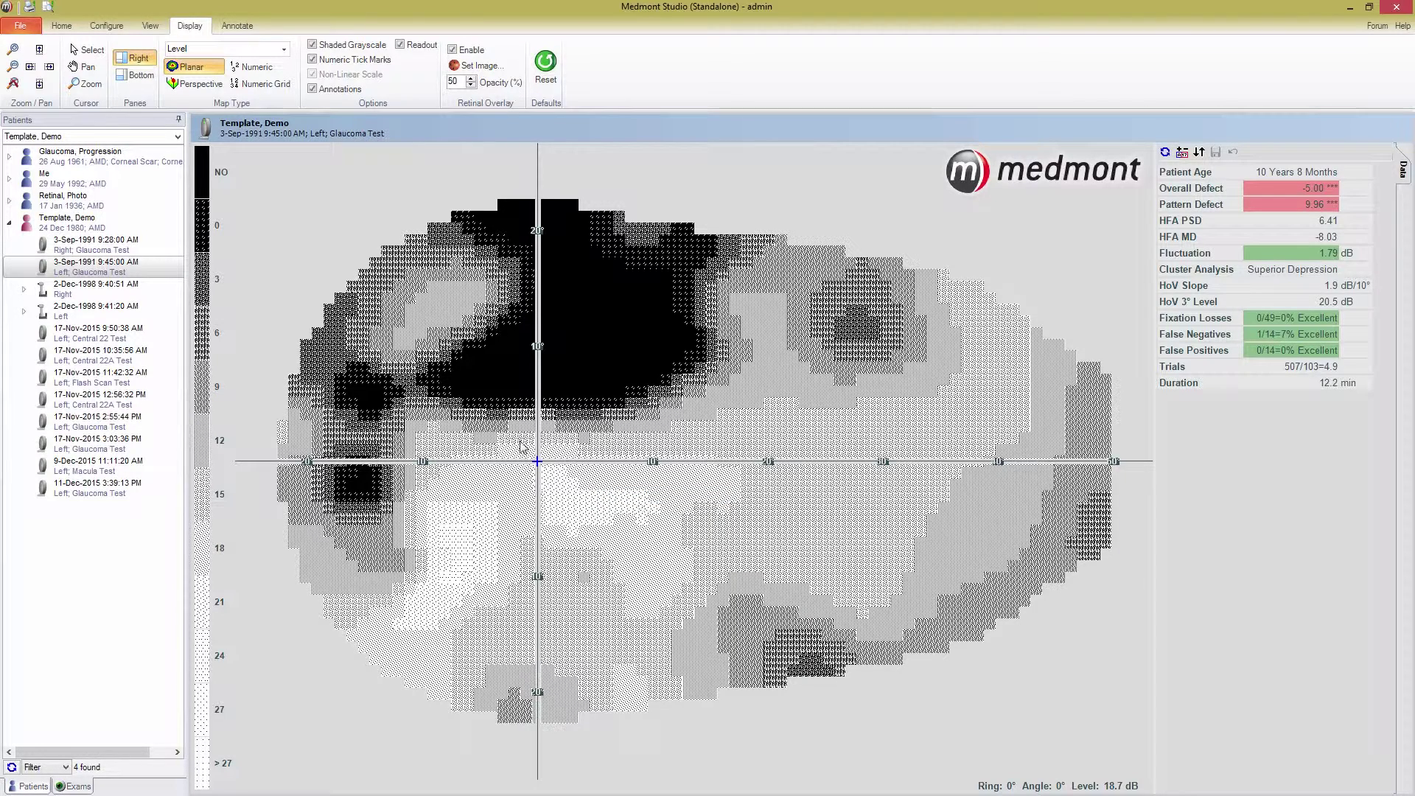
click(594, 433)
click(562, 466)
mouse_move(569, 465)
mouse_down()
mouse_move(641, 448)
mouse_move(597, 383)
mouse_move(663, 406)
mouse_move(613, 386)
mouse_up()
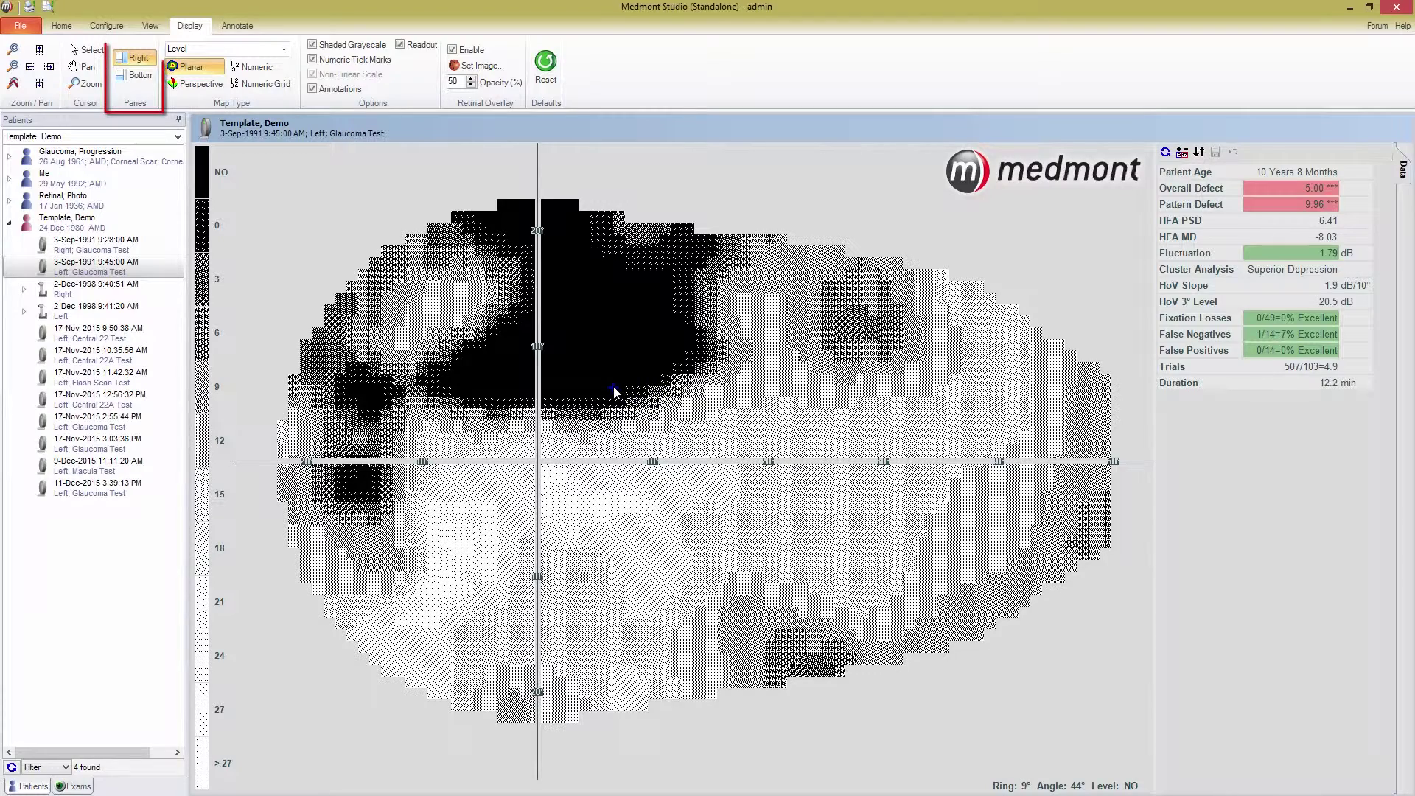
click(135, 62)
Add the Bottom section graph and drag the section line just above the horizontal axis.
click(134, 66)
click(133, 77)
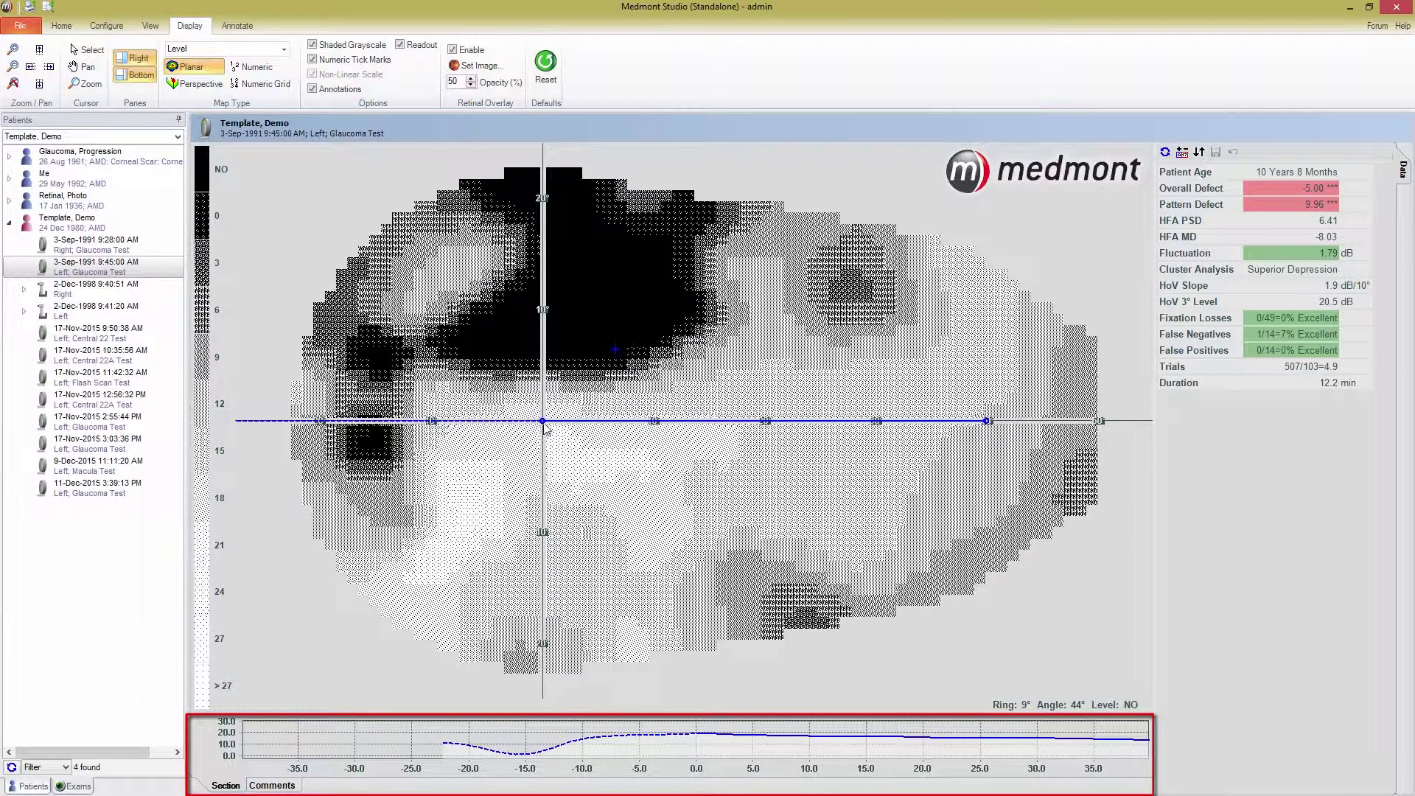
drag(542, 422, 690, 476)
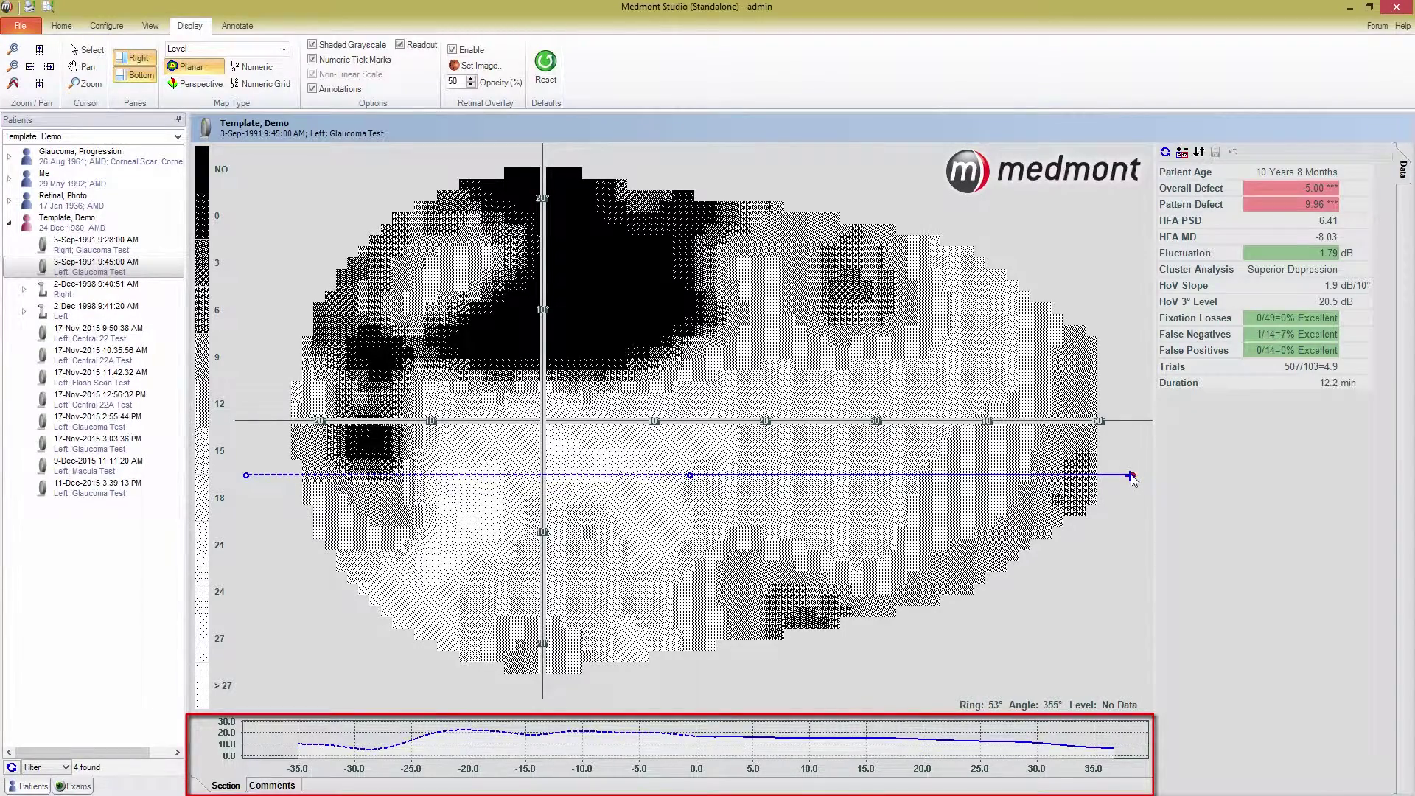
drag(1134, 478, 1083, 467)
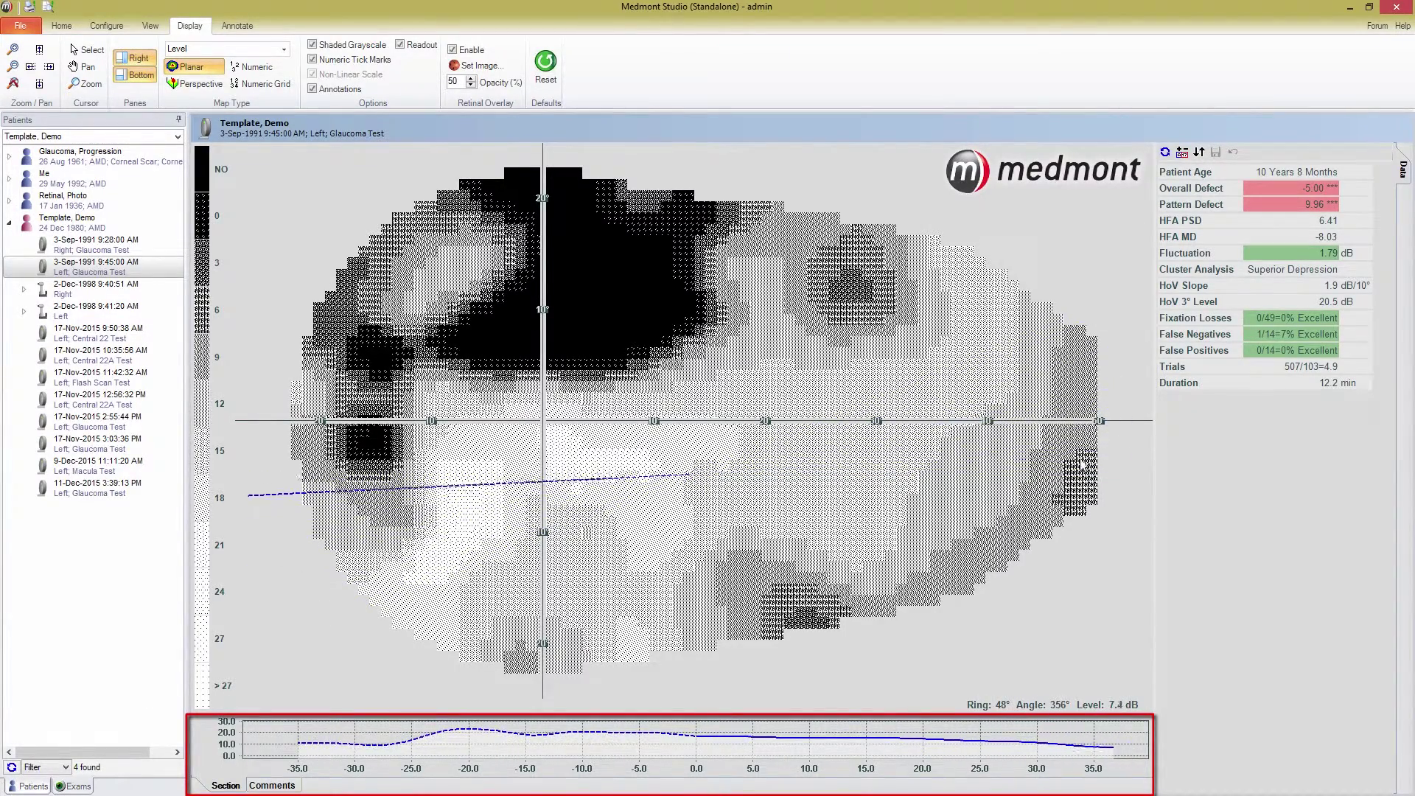
mouse_move(687, 480)
mouse_down()
mouse_move(644, 249)
mouse_move(652, 416)
mouse_up()
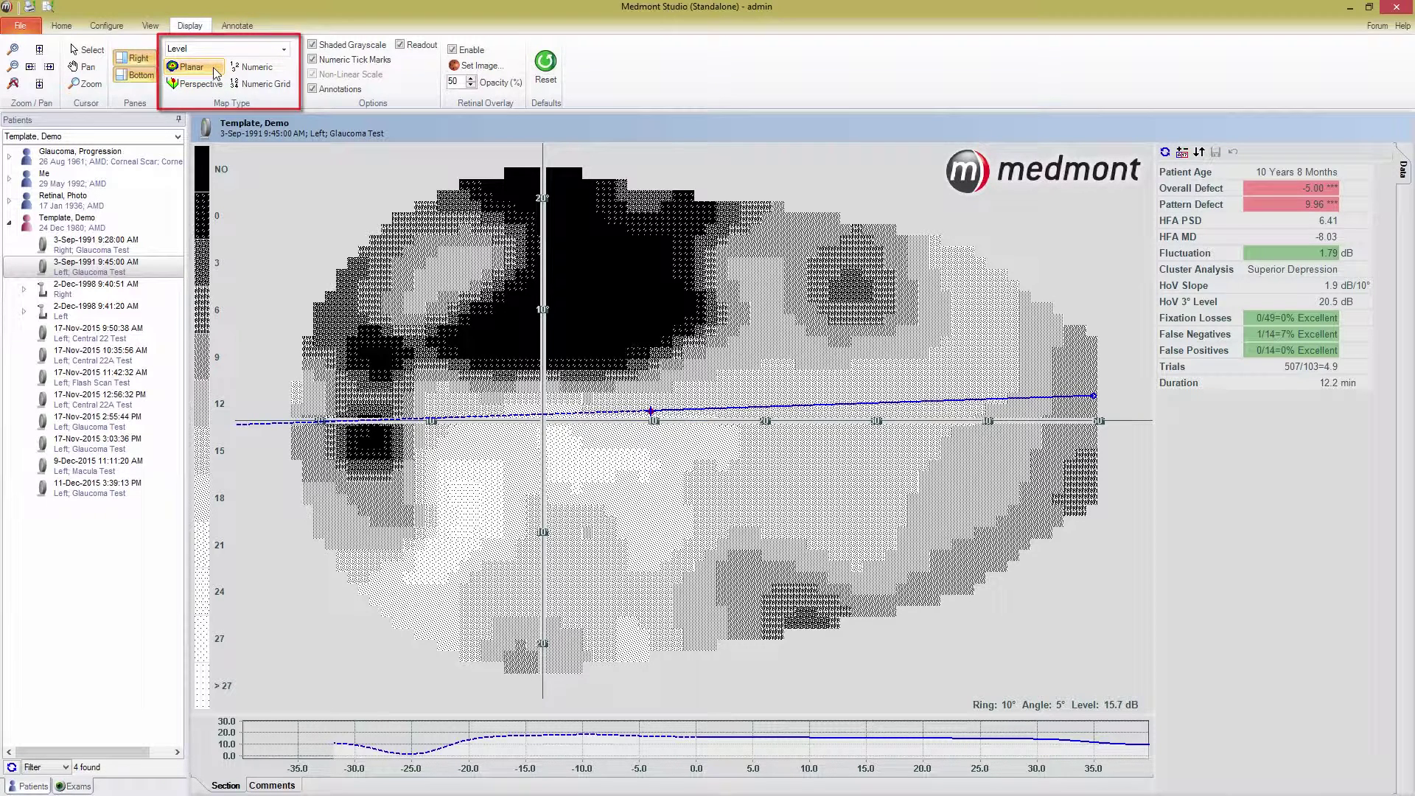
click(311, 46)
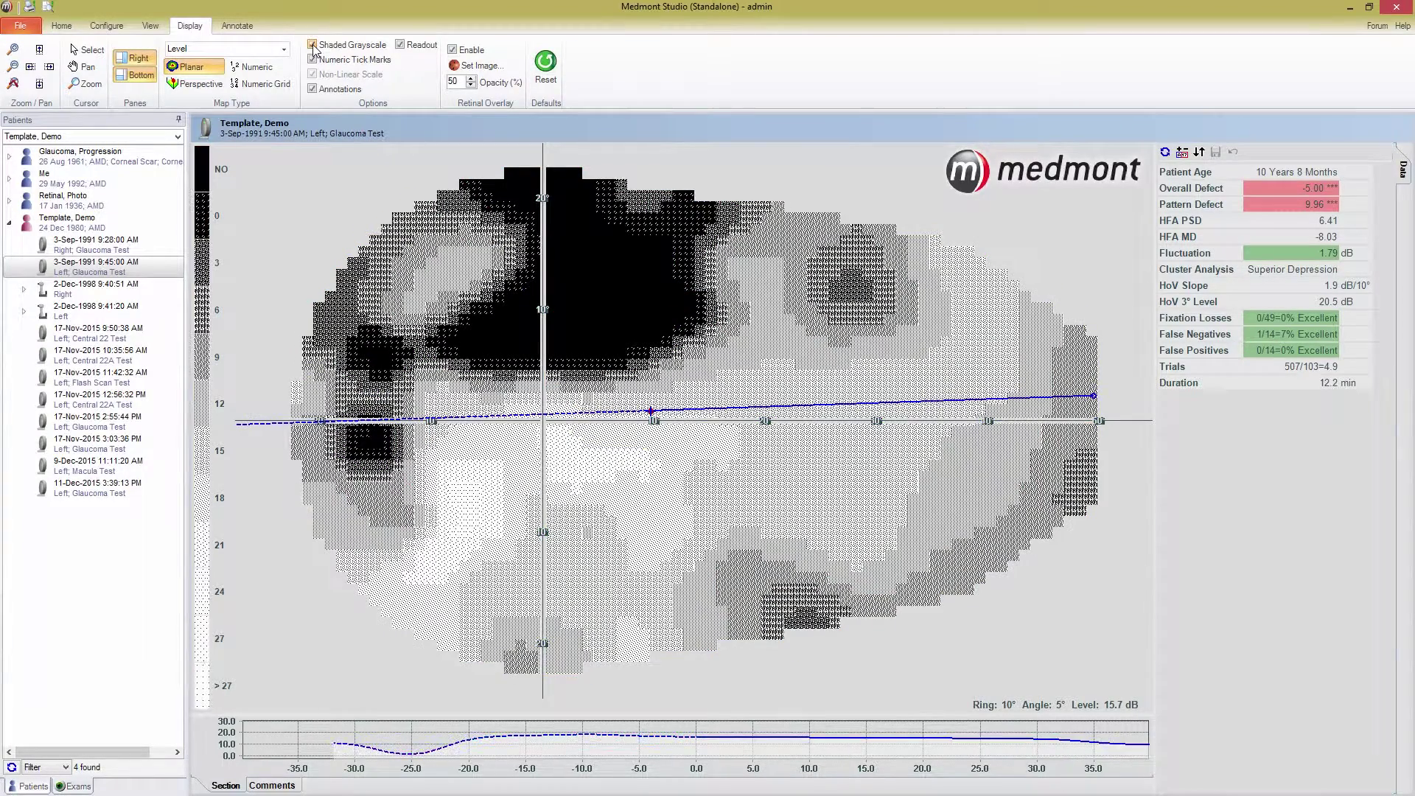
click(313, 46)
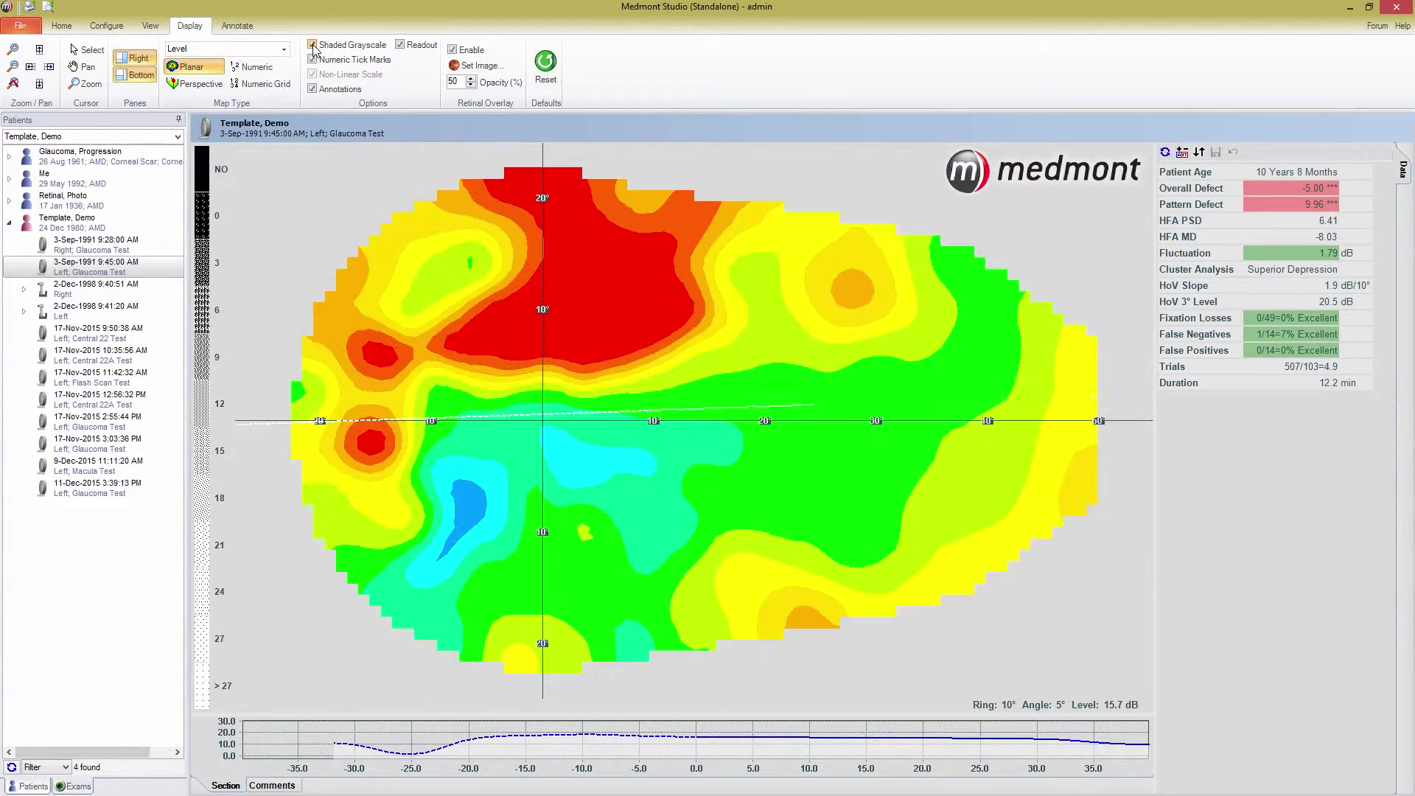
click(314, 46)
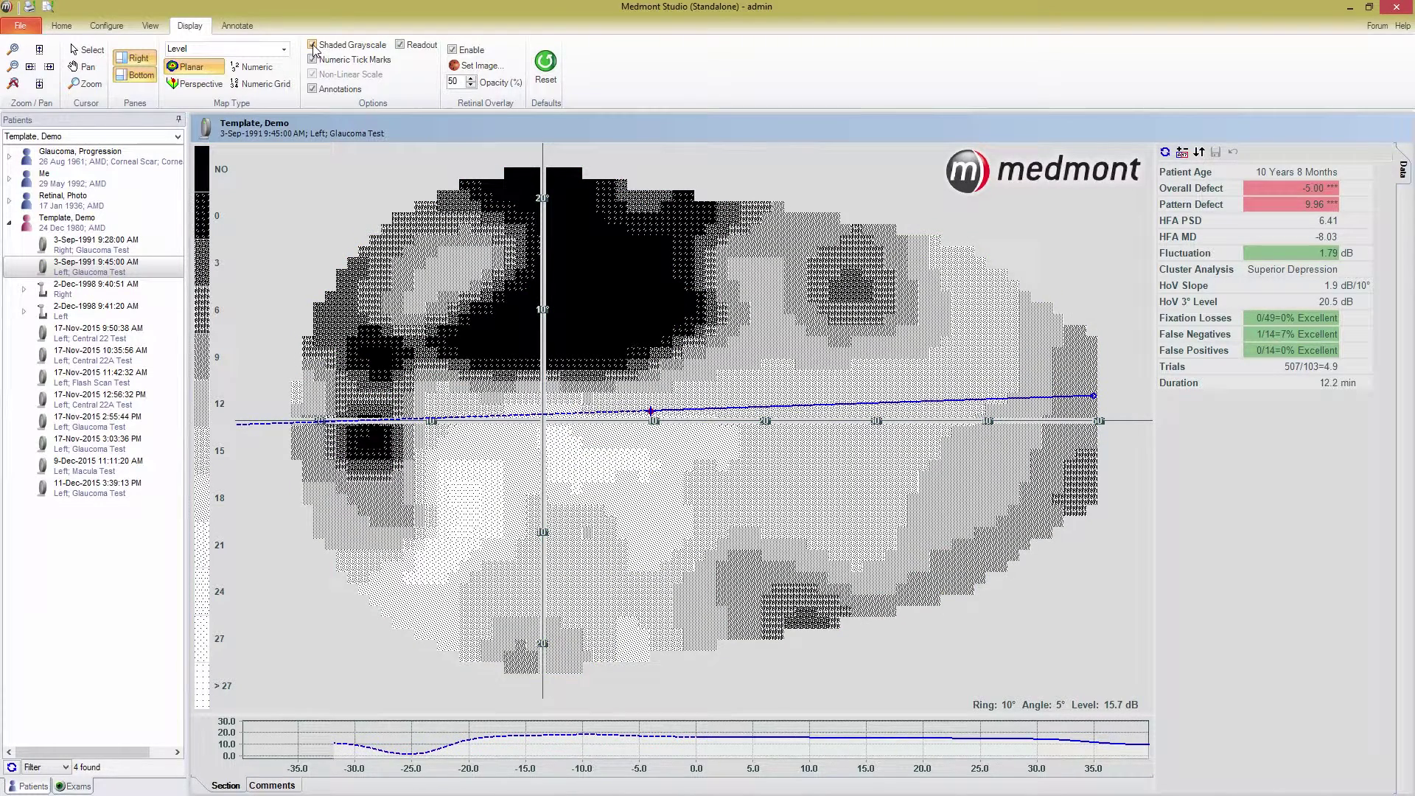
click(201, 85)
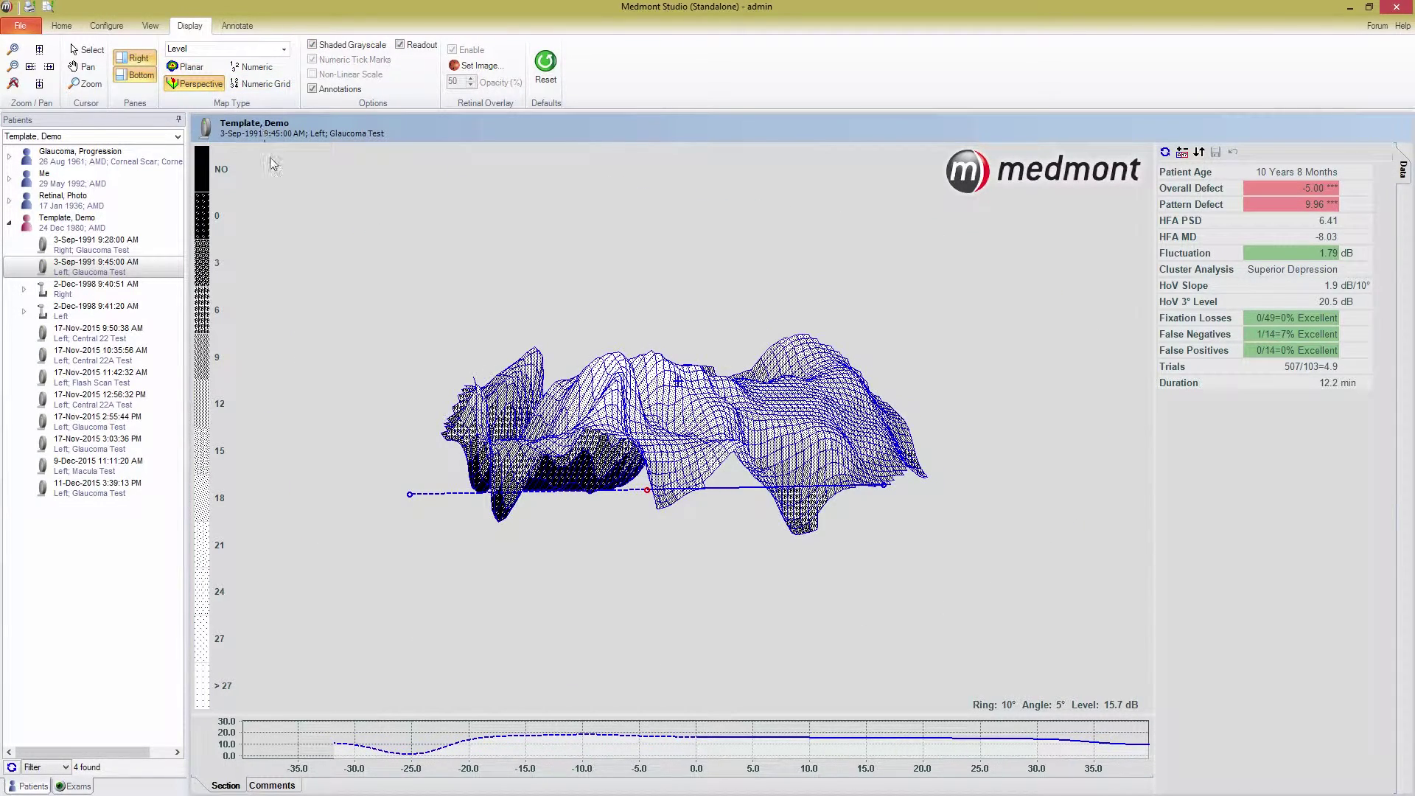
Tilt the 3D field map, hide the Bottom section pane, and reset the default orientation.
click(88, 66)
drag(383, 347, 325, 456)
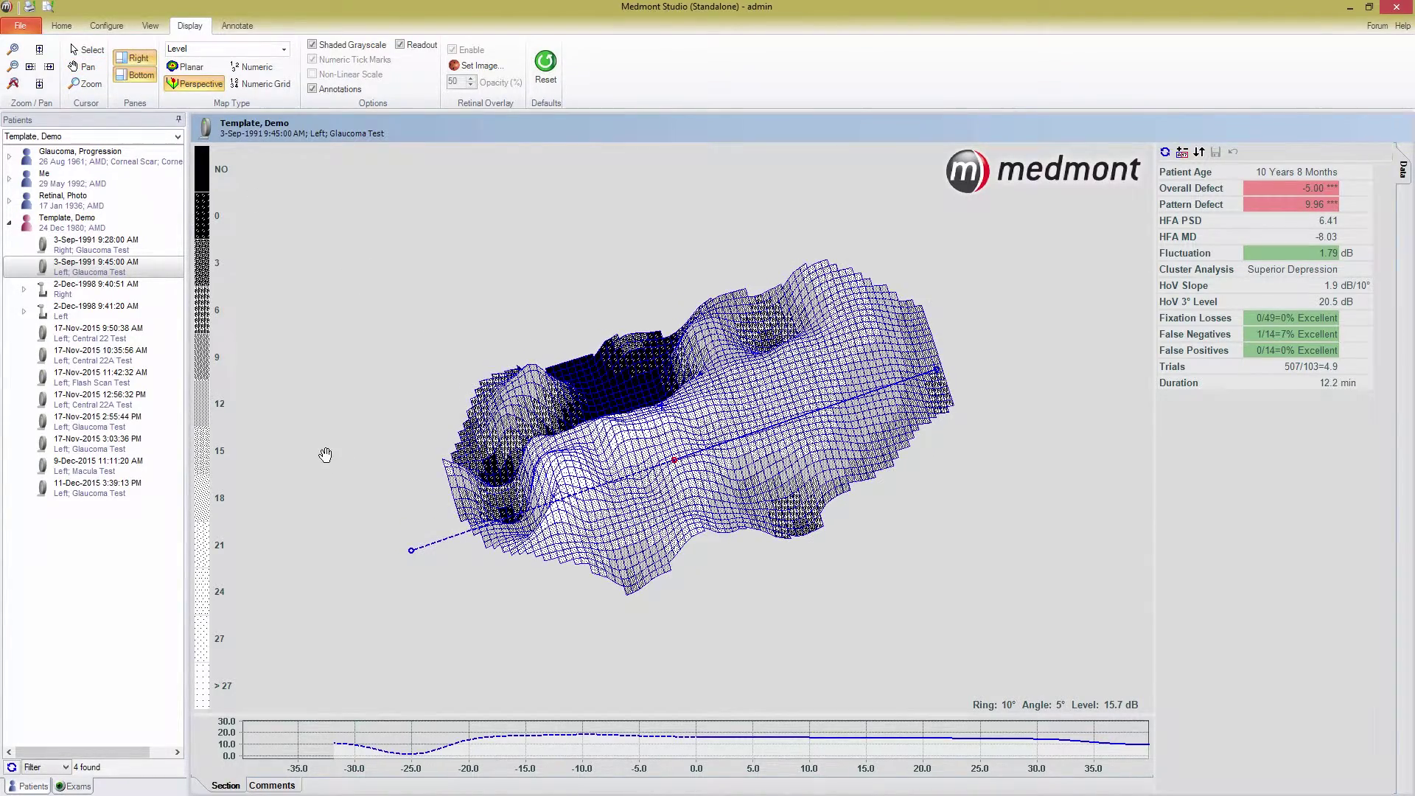
click(136, 75)
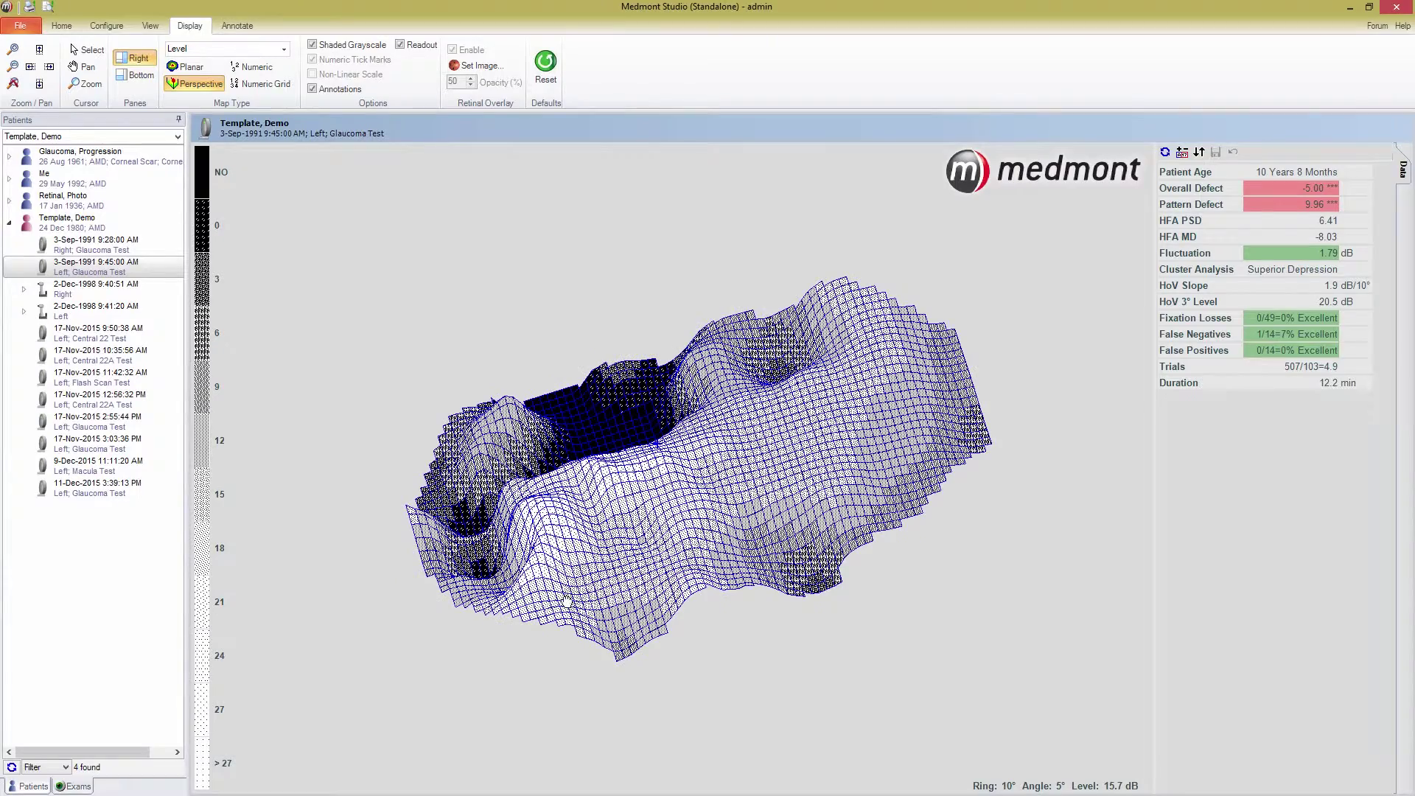
right_click(572, 564)
click(600, 624)
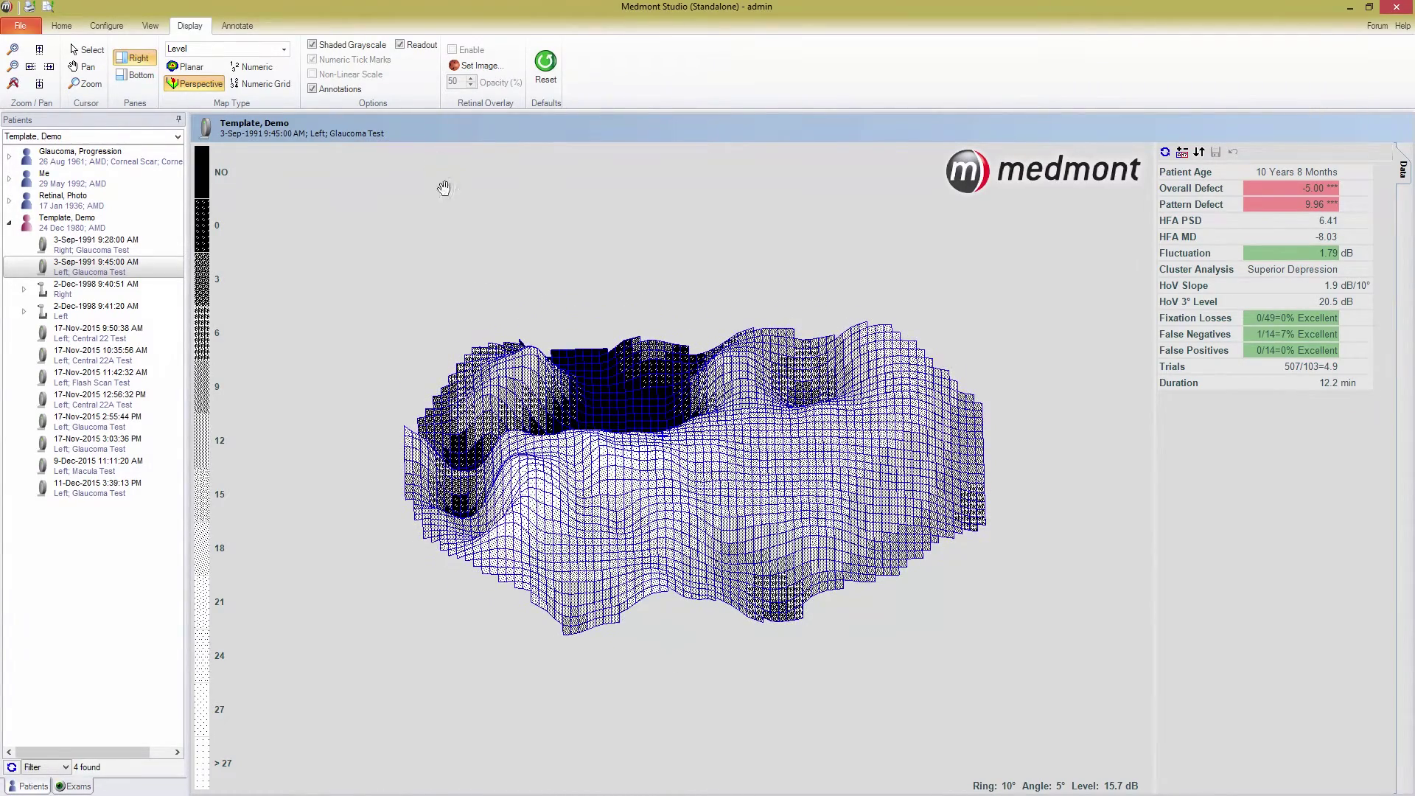
click(252, 68)
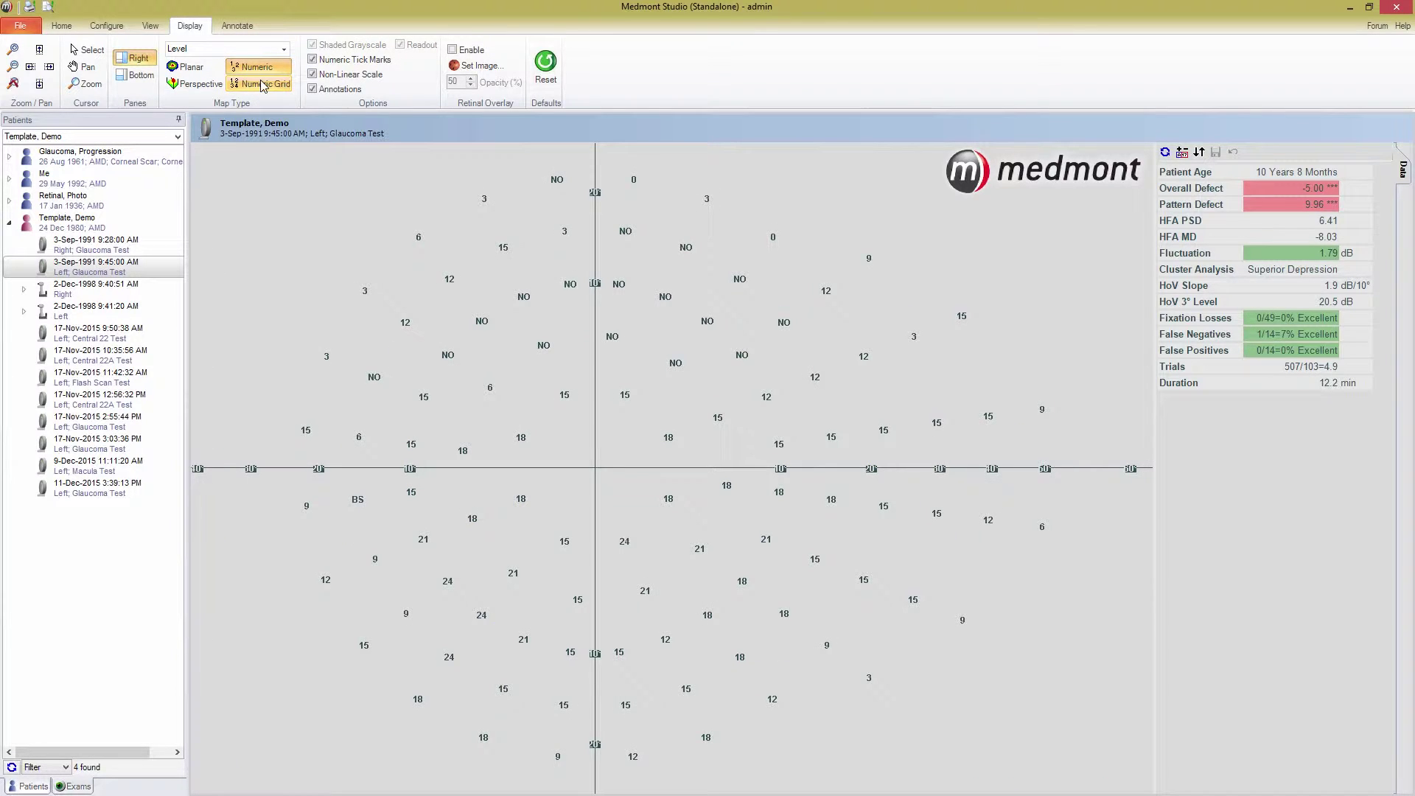
Switch the map type back and forth between Numeric Grid and Numeric.
click(263, 84)
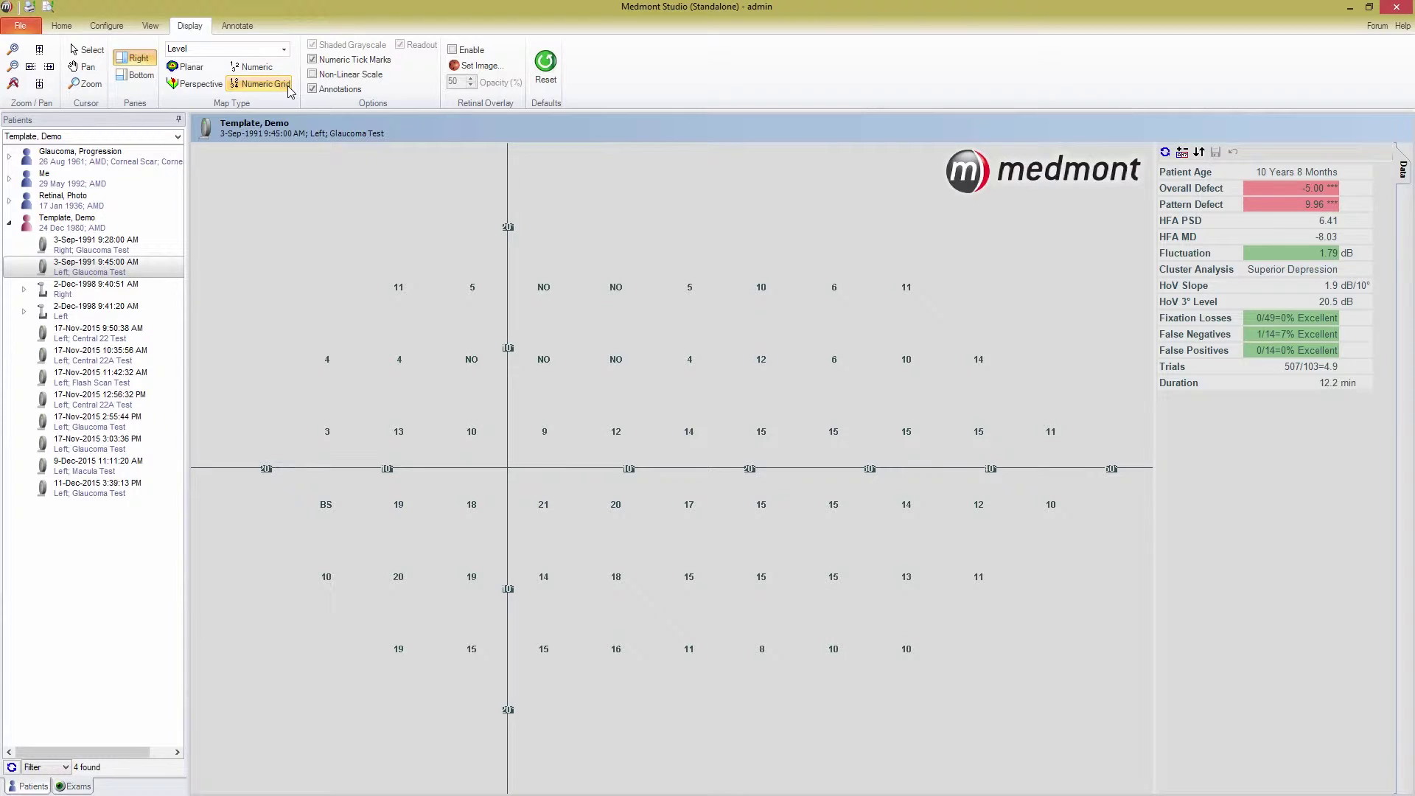
click(273, 69)
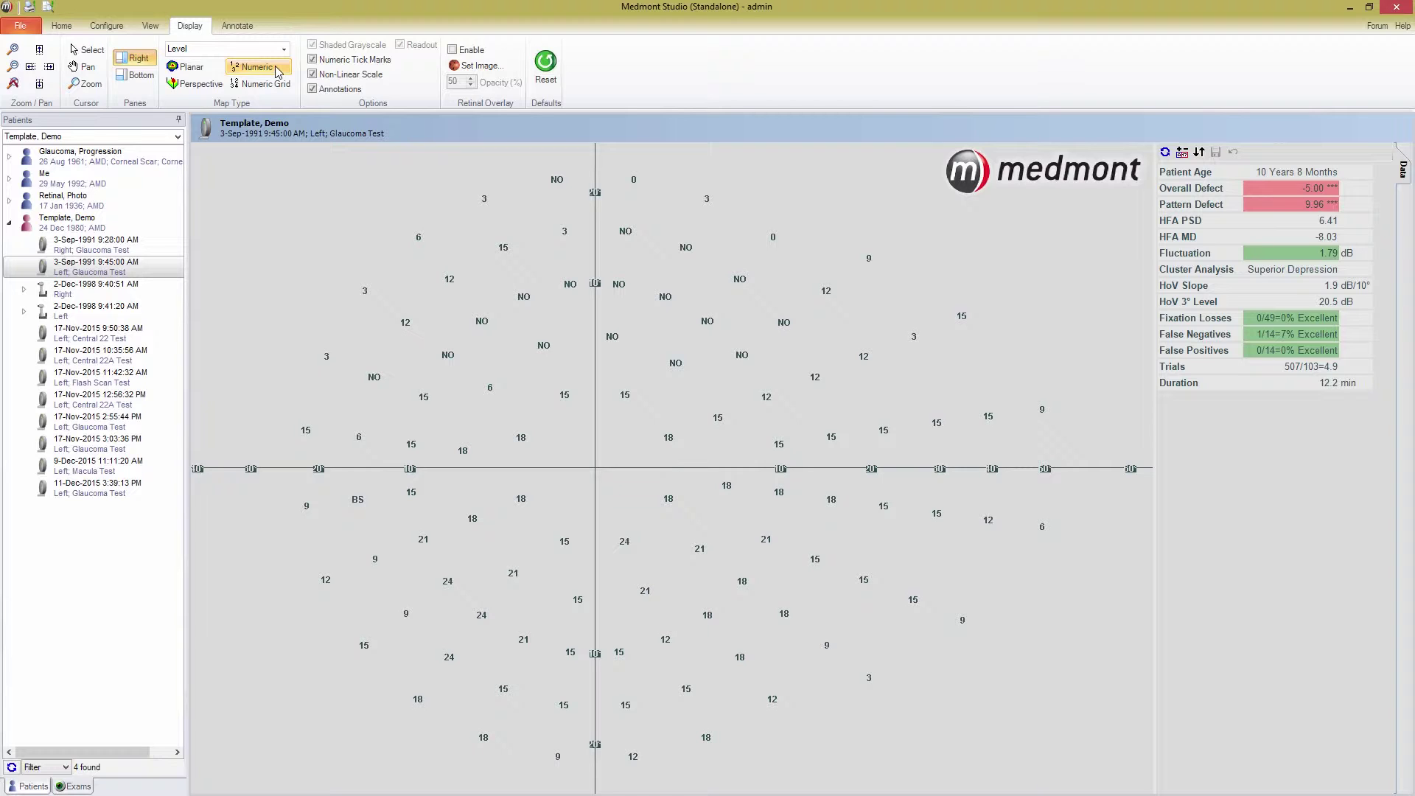
click(274, 83)
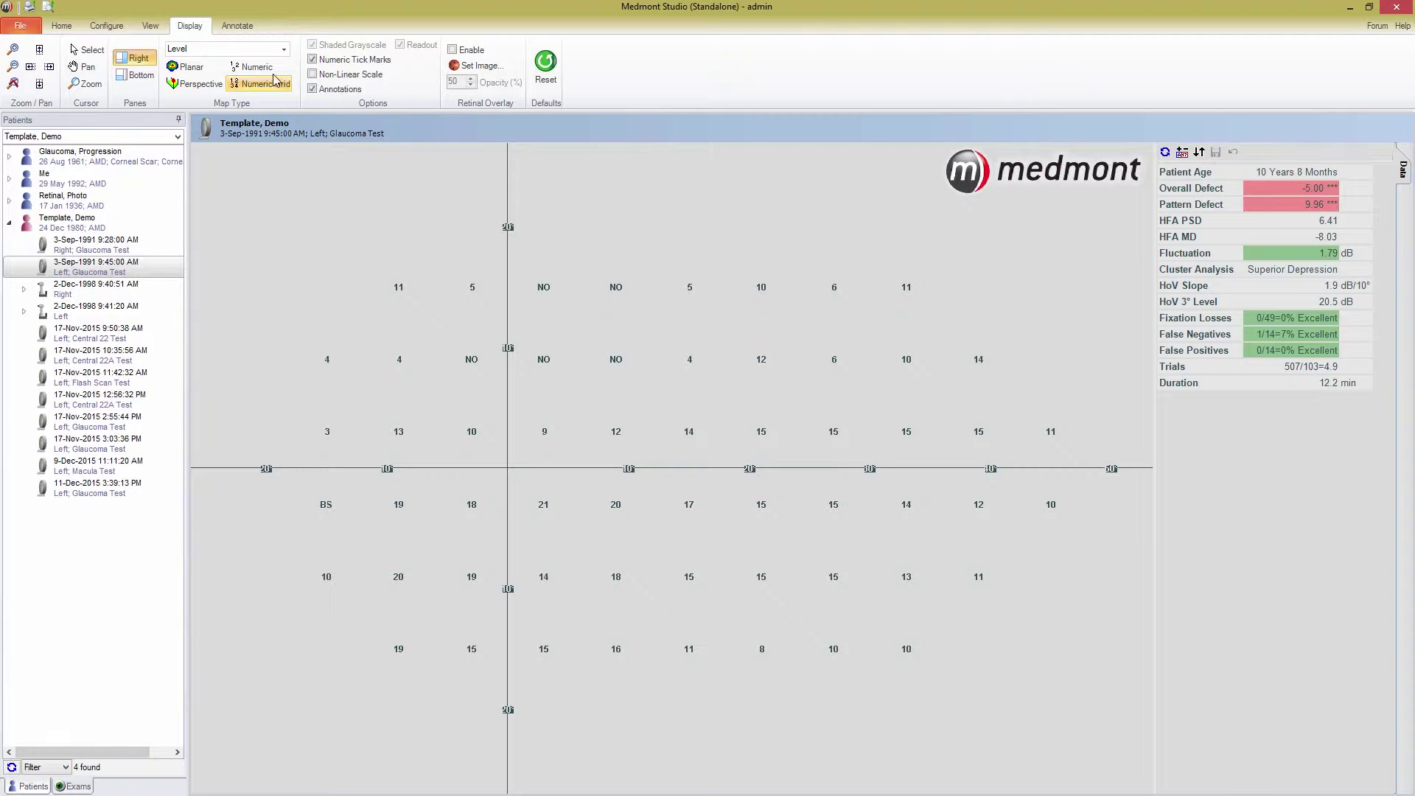
click(254, 67)
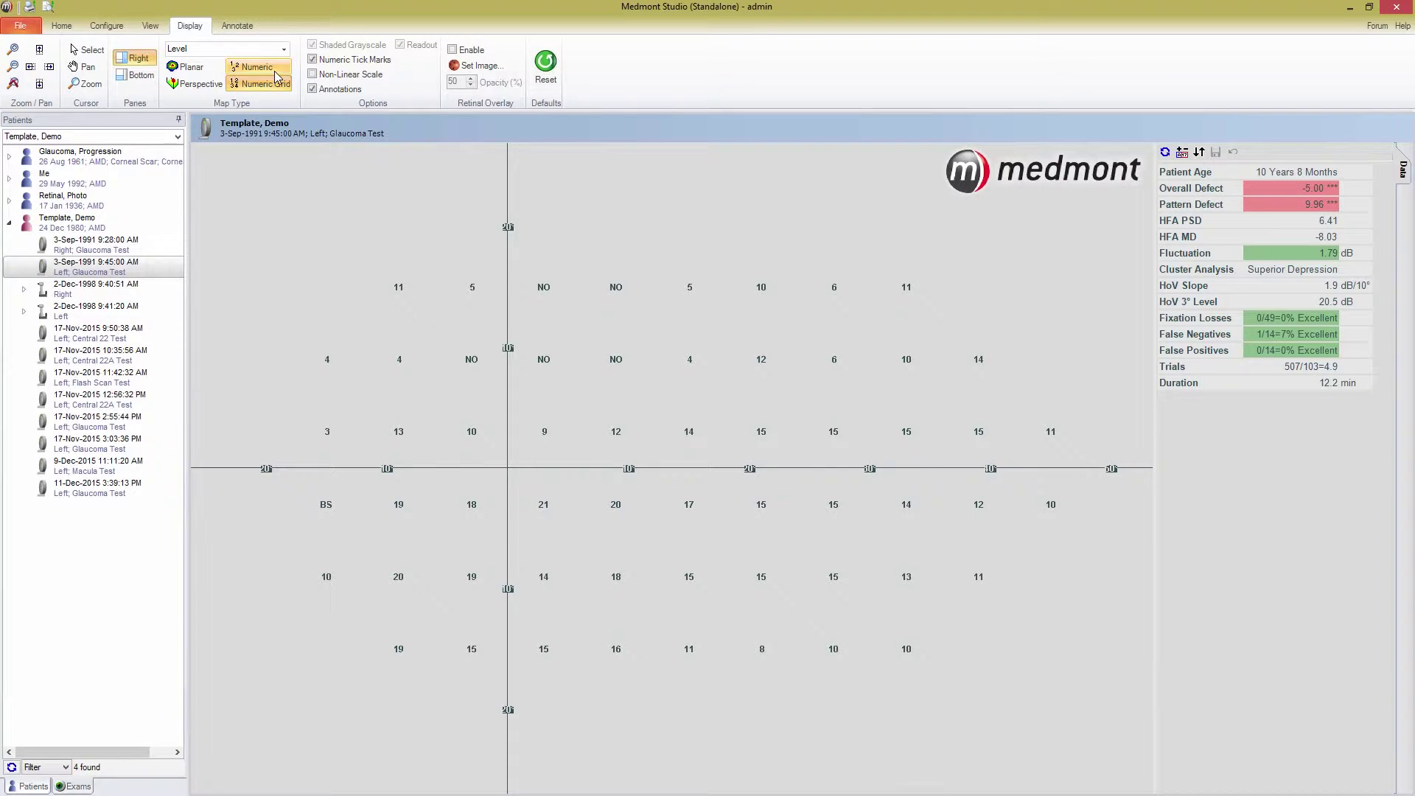
Toggle Non-Linear Scale and Numeric Tick Marks off and on, leaving both enabled.
click(314, 74)
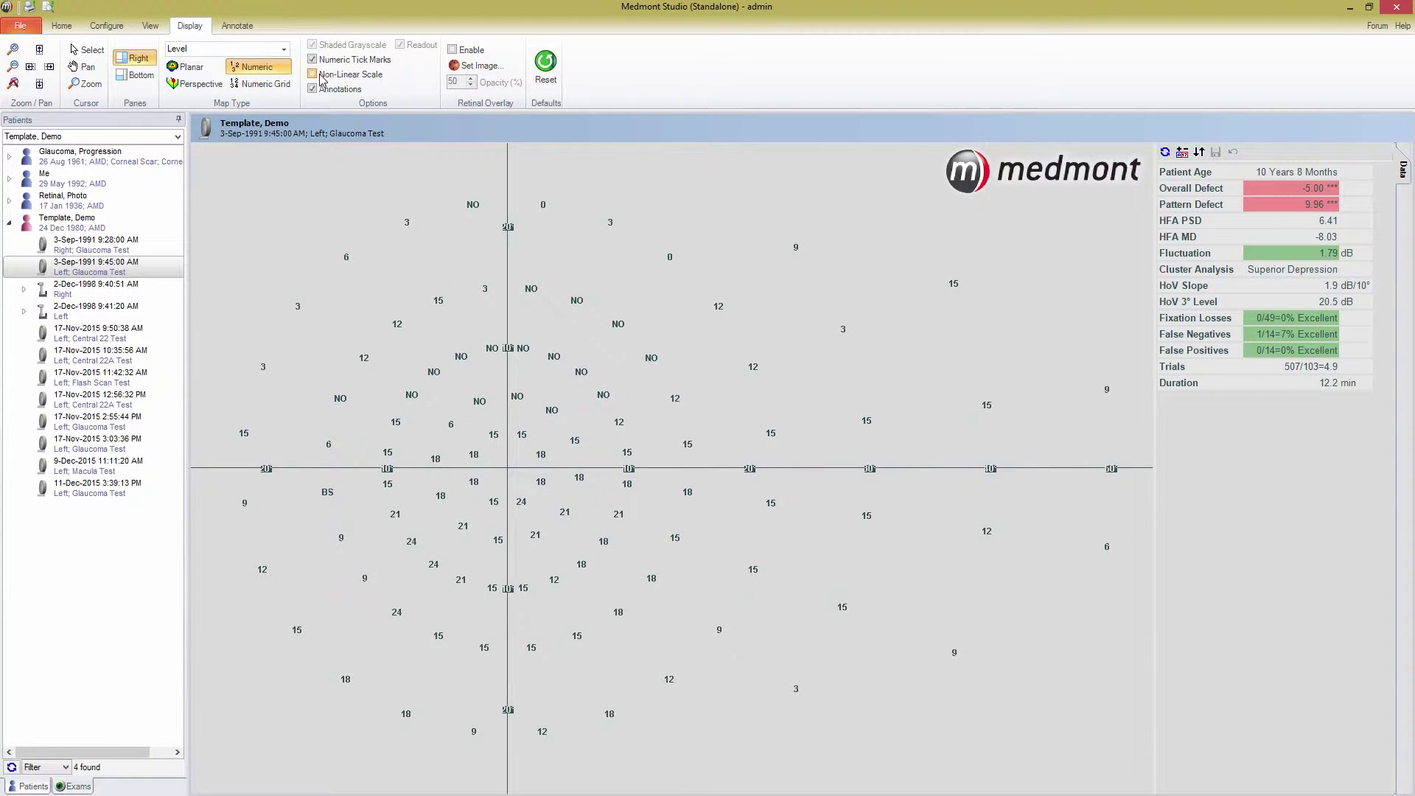
click(313, 75)
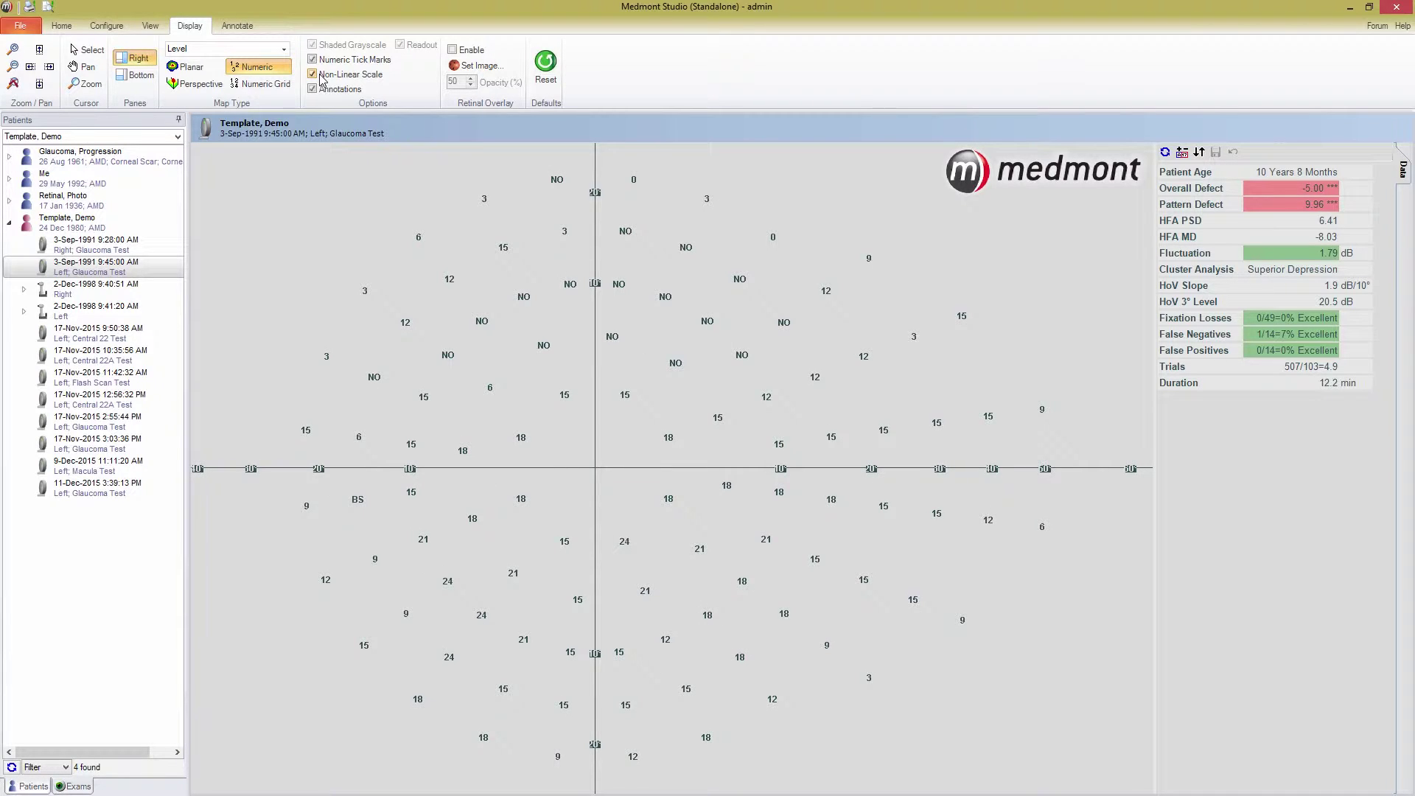
click(313, 75)
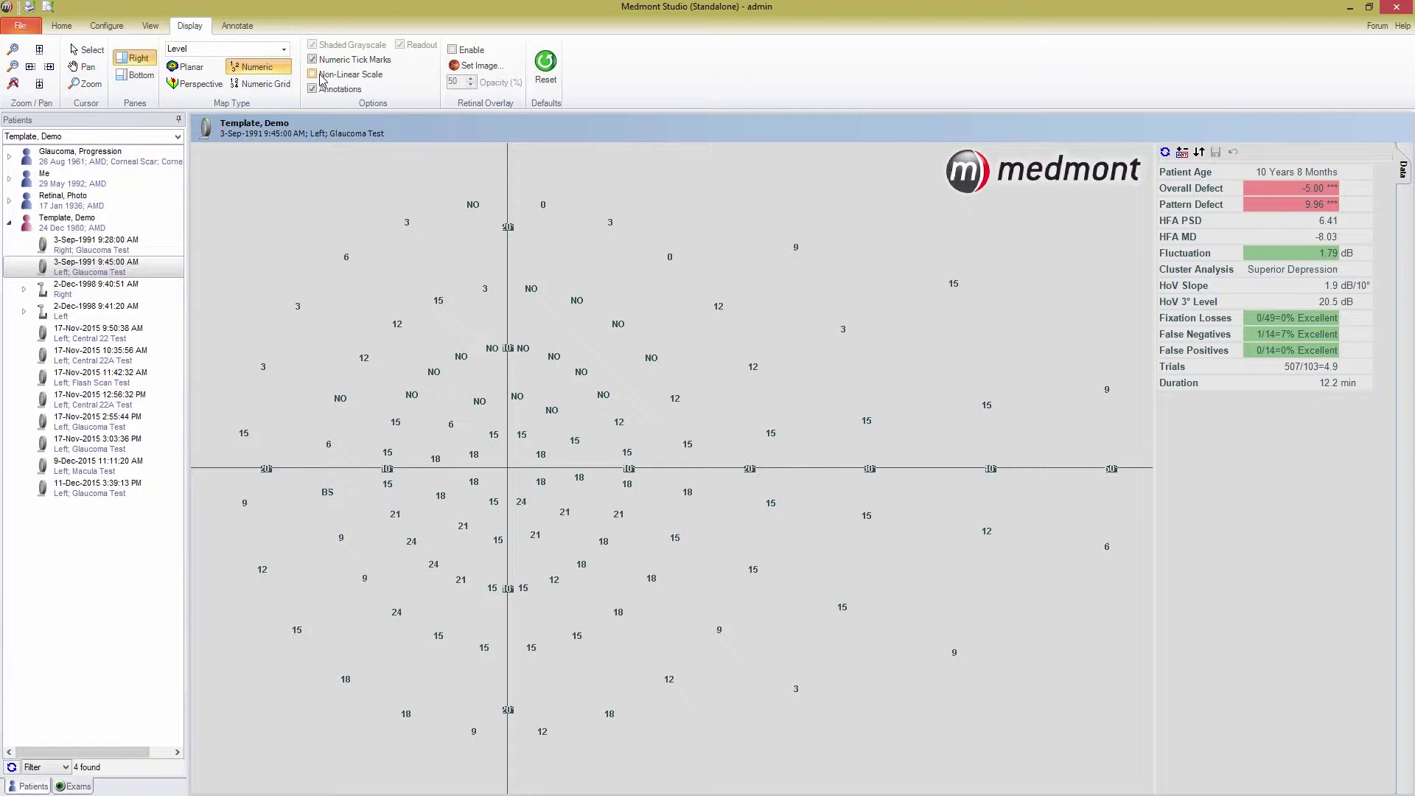
click(314, 60)
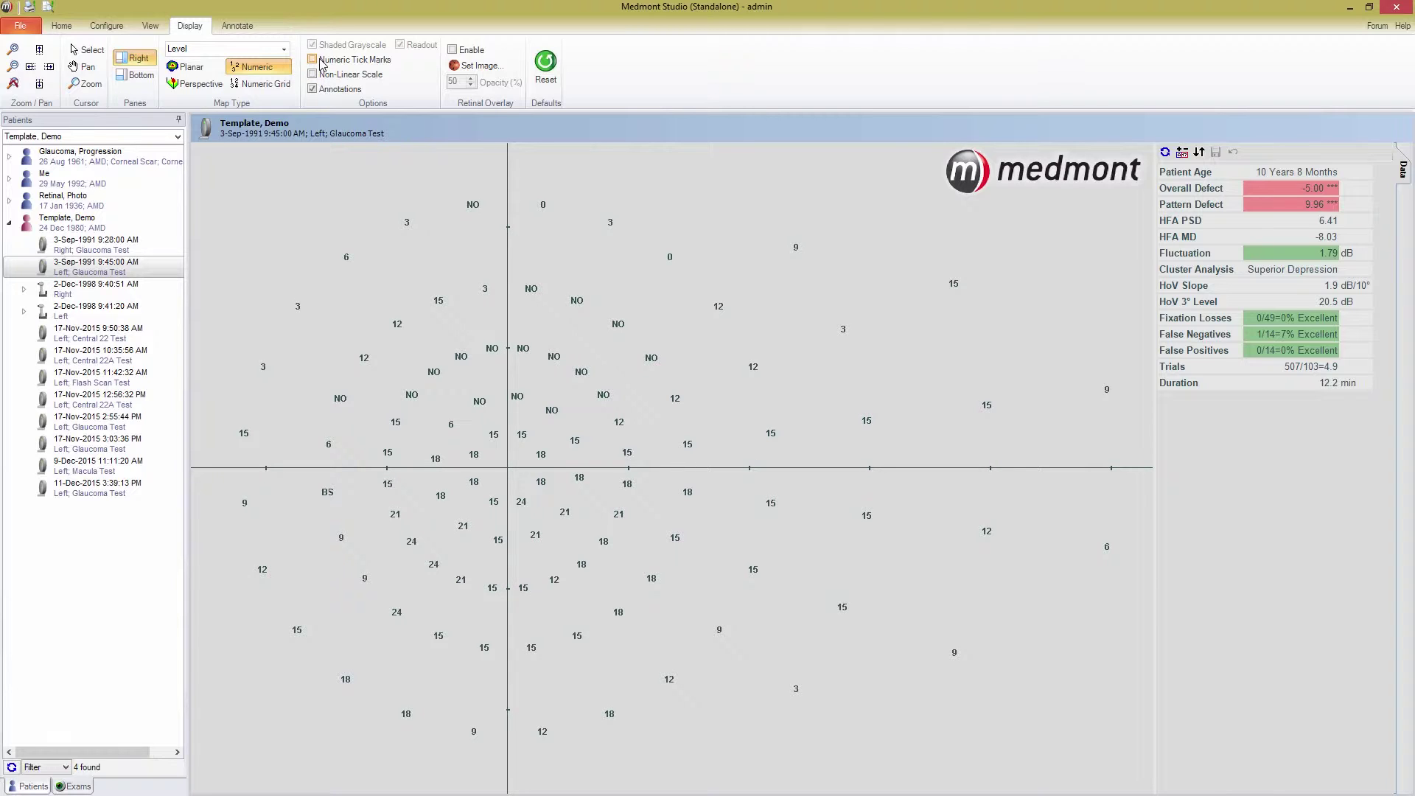
click(322, 66)
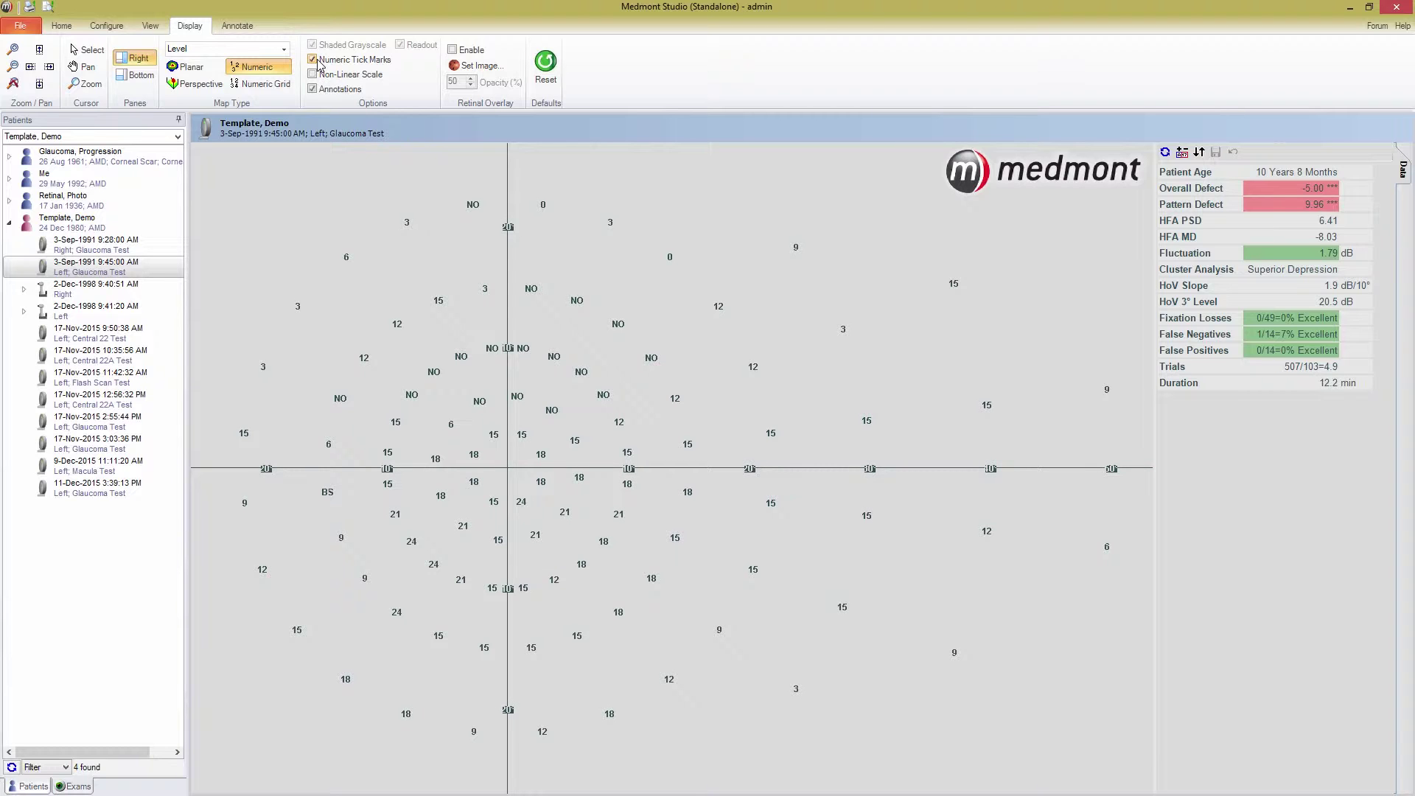
click(318, 76)
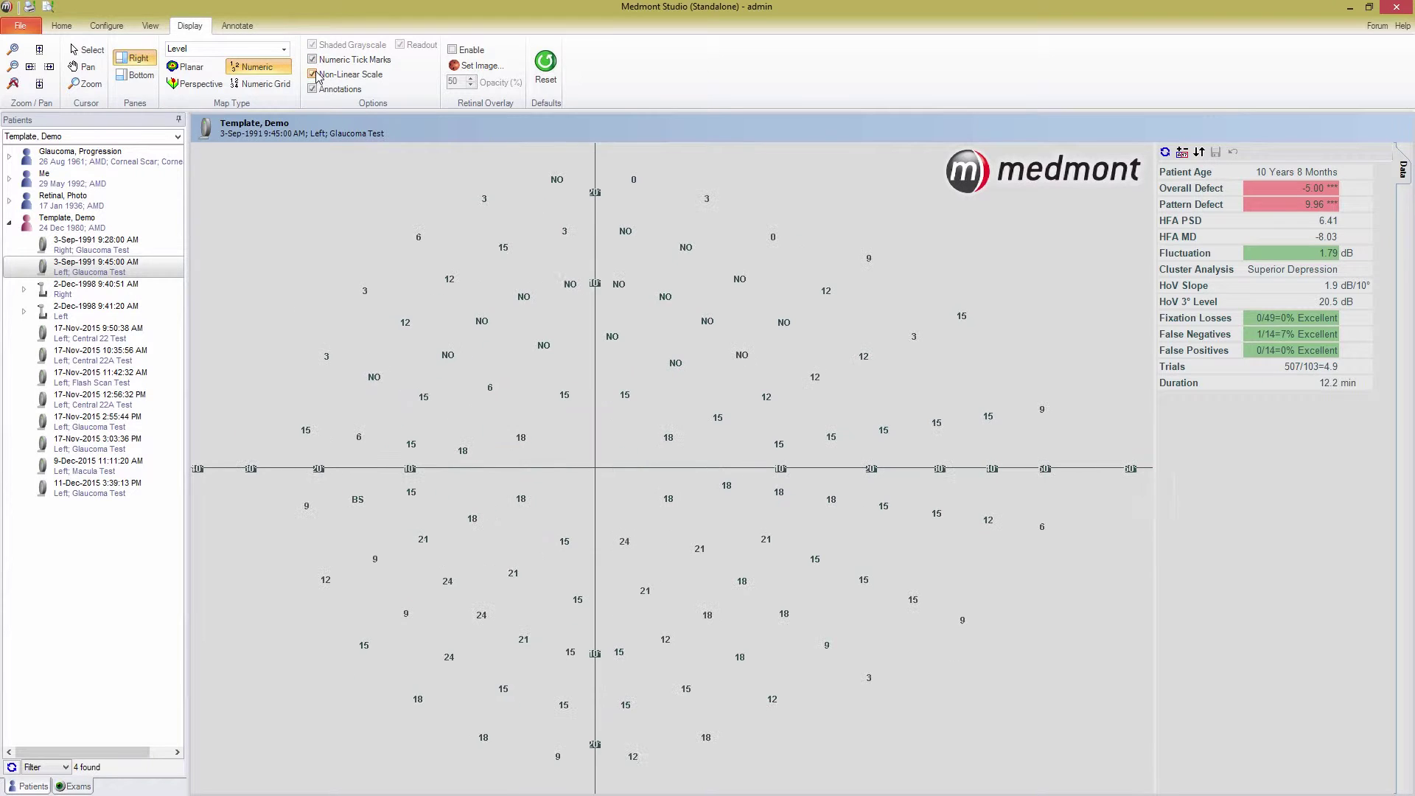
click(318, 76)
click(319, 76)
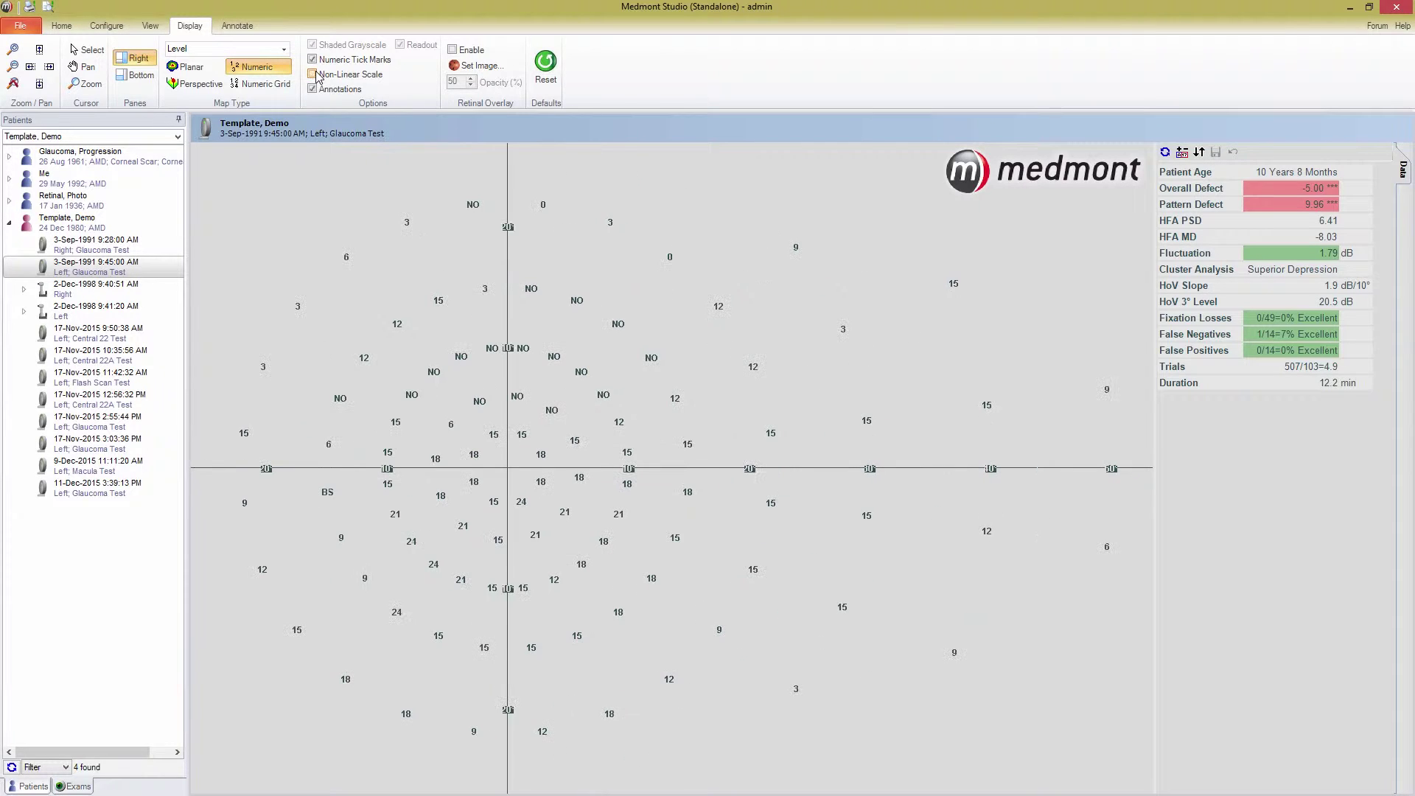
click(319, 76)
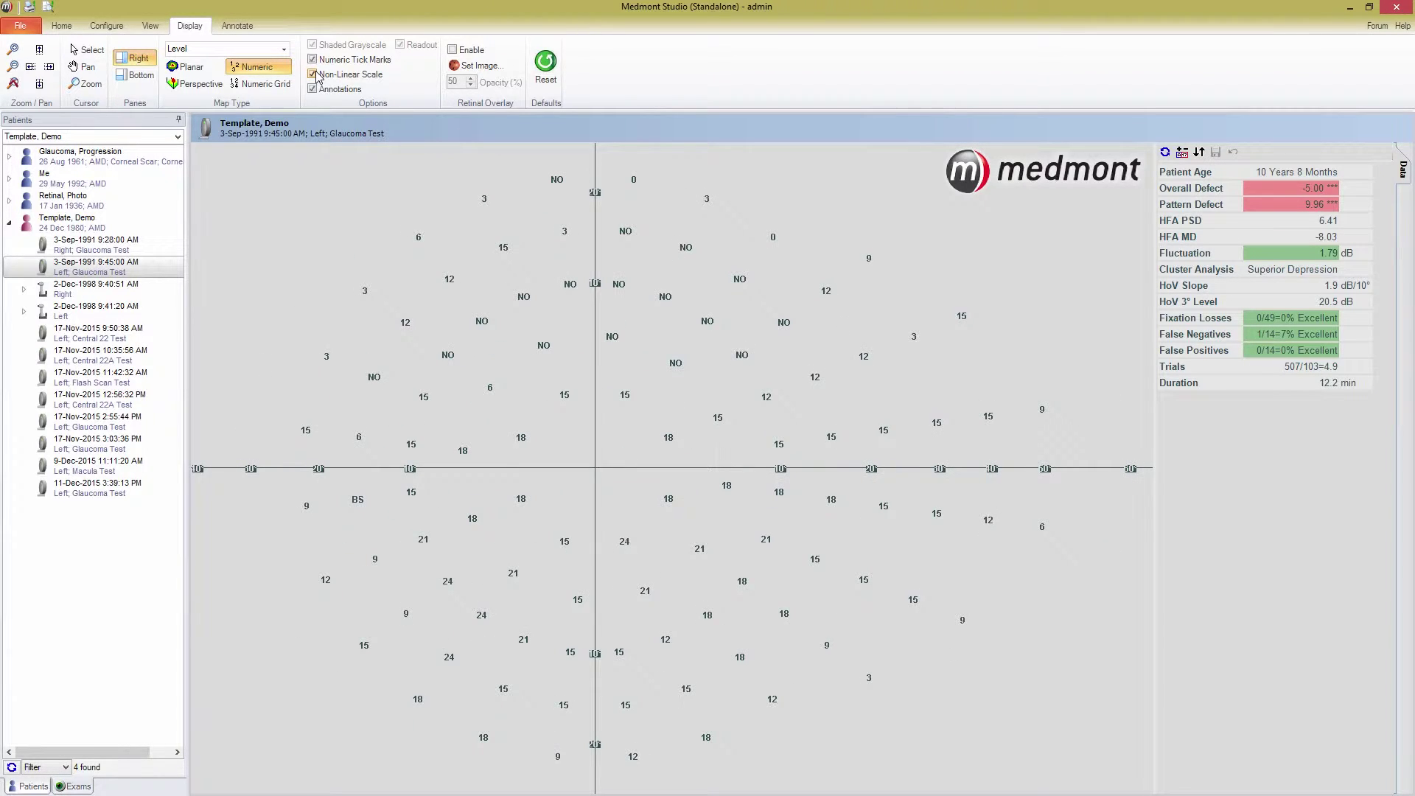
click(318, 76)
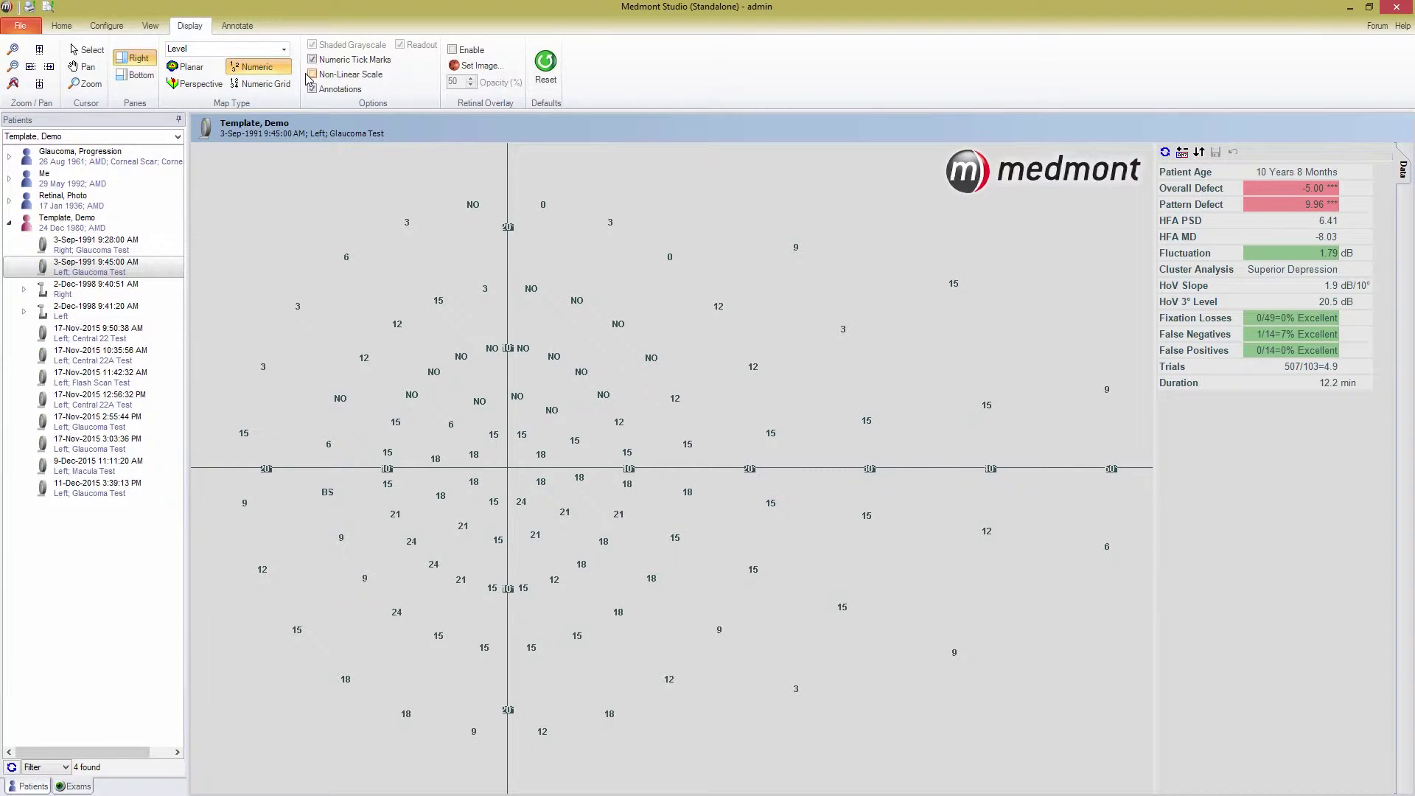
click(311, 76)
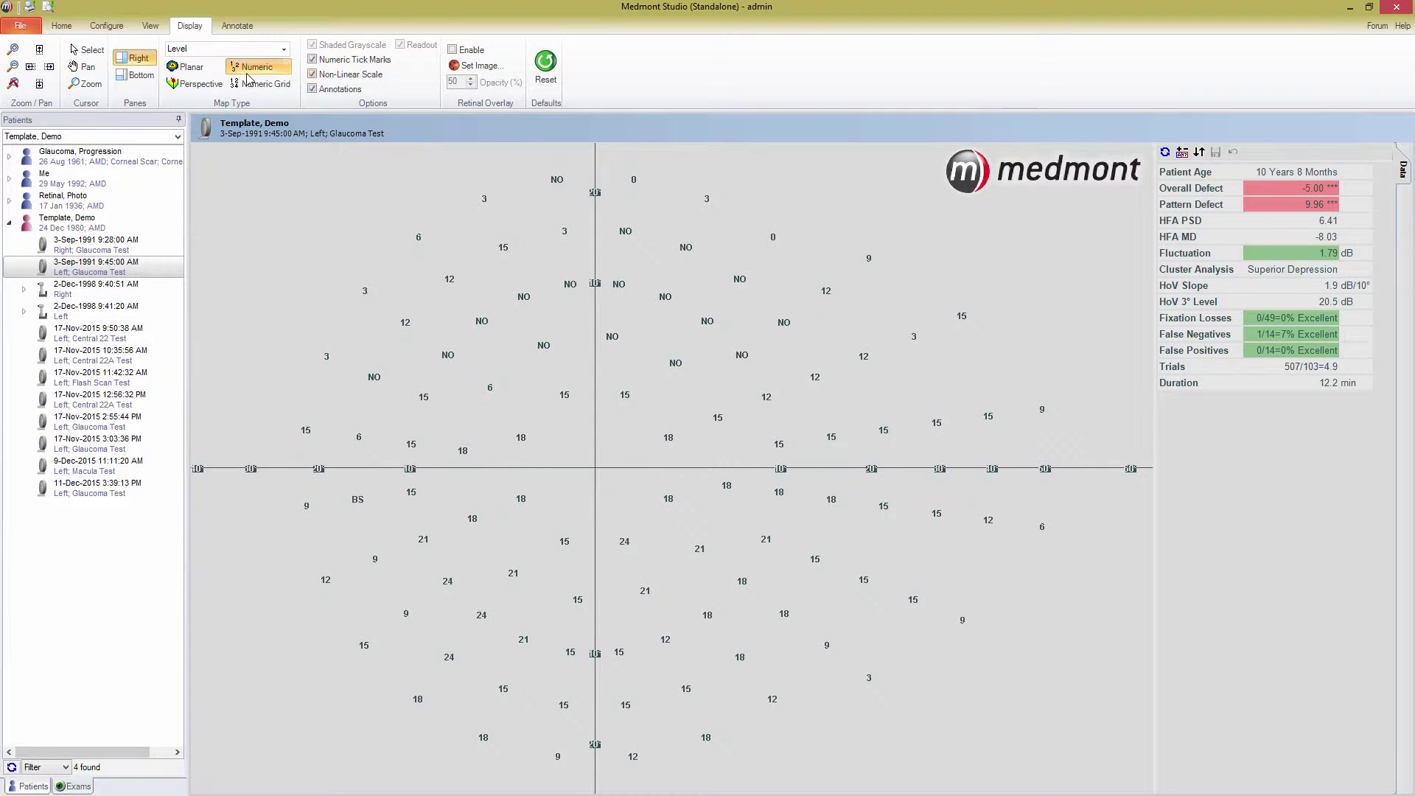
Switch the field map from Level threshold values to Age Normal Deviation values.
click(287, 57)
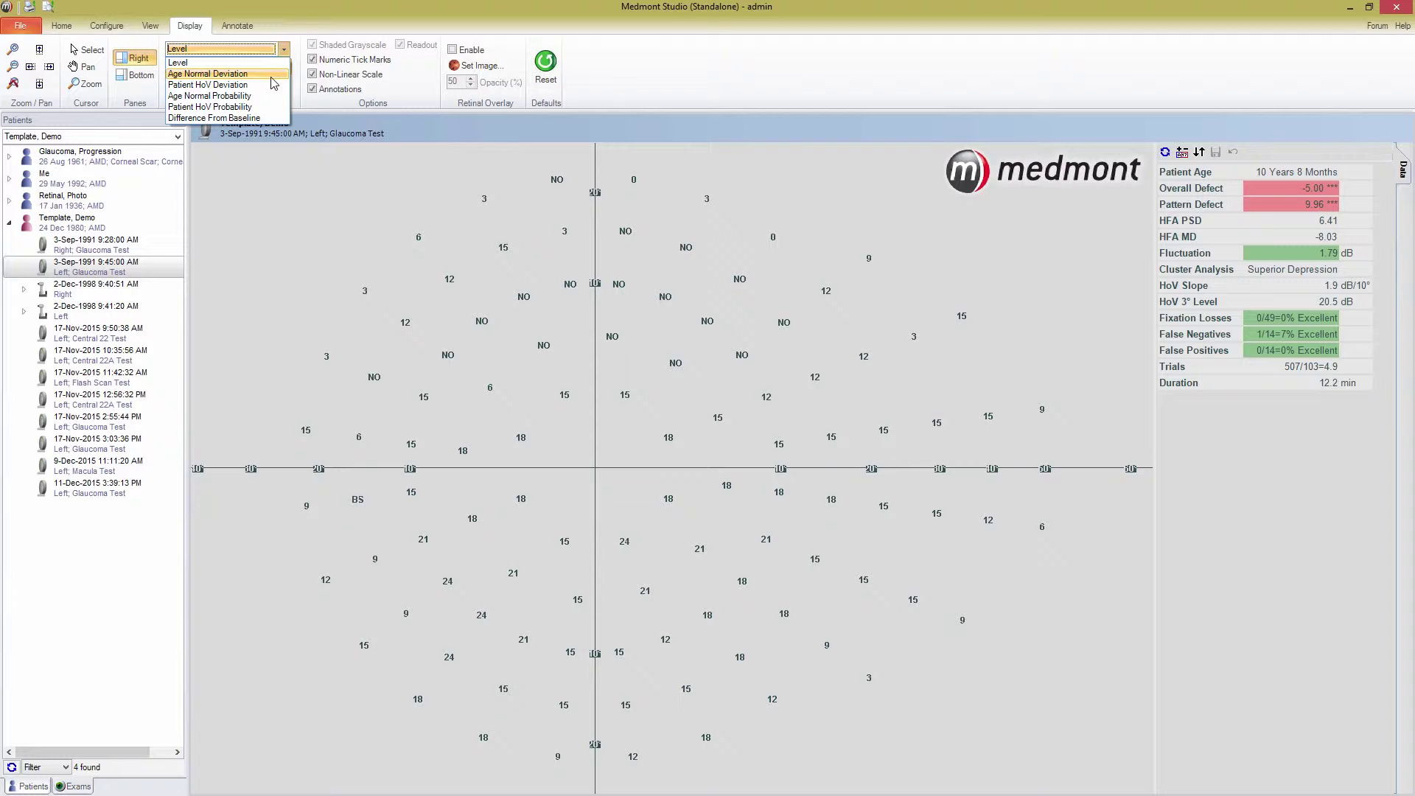
click(221, 73)
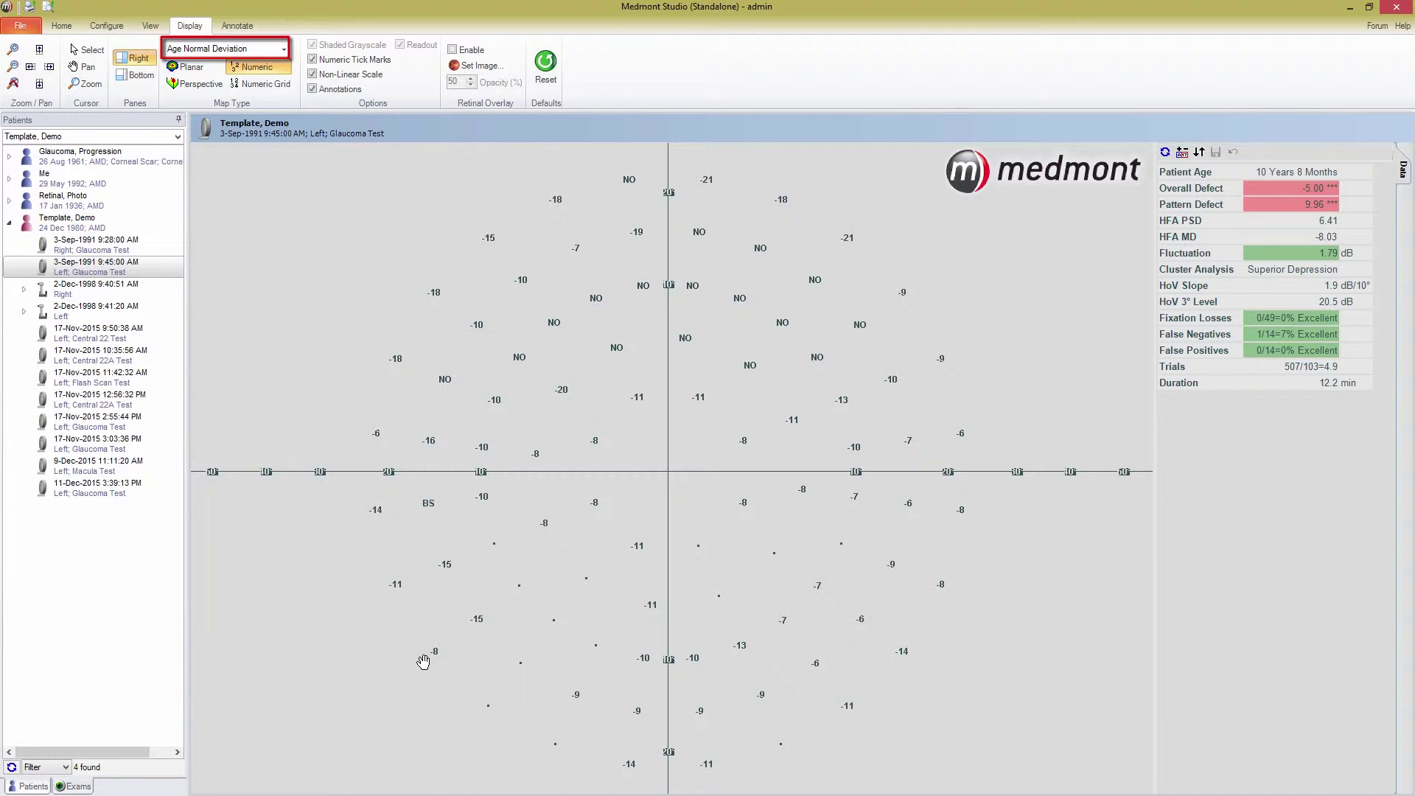
click(241, 52)
Show Patient HoV Deviation values on the field map, ranging from -17 to 5.
click(244, 80)
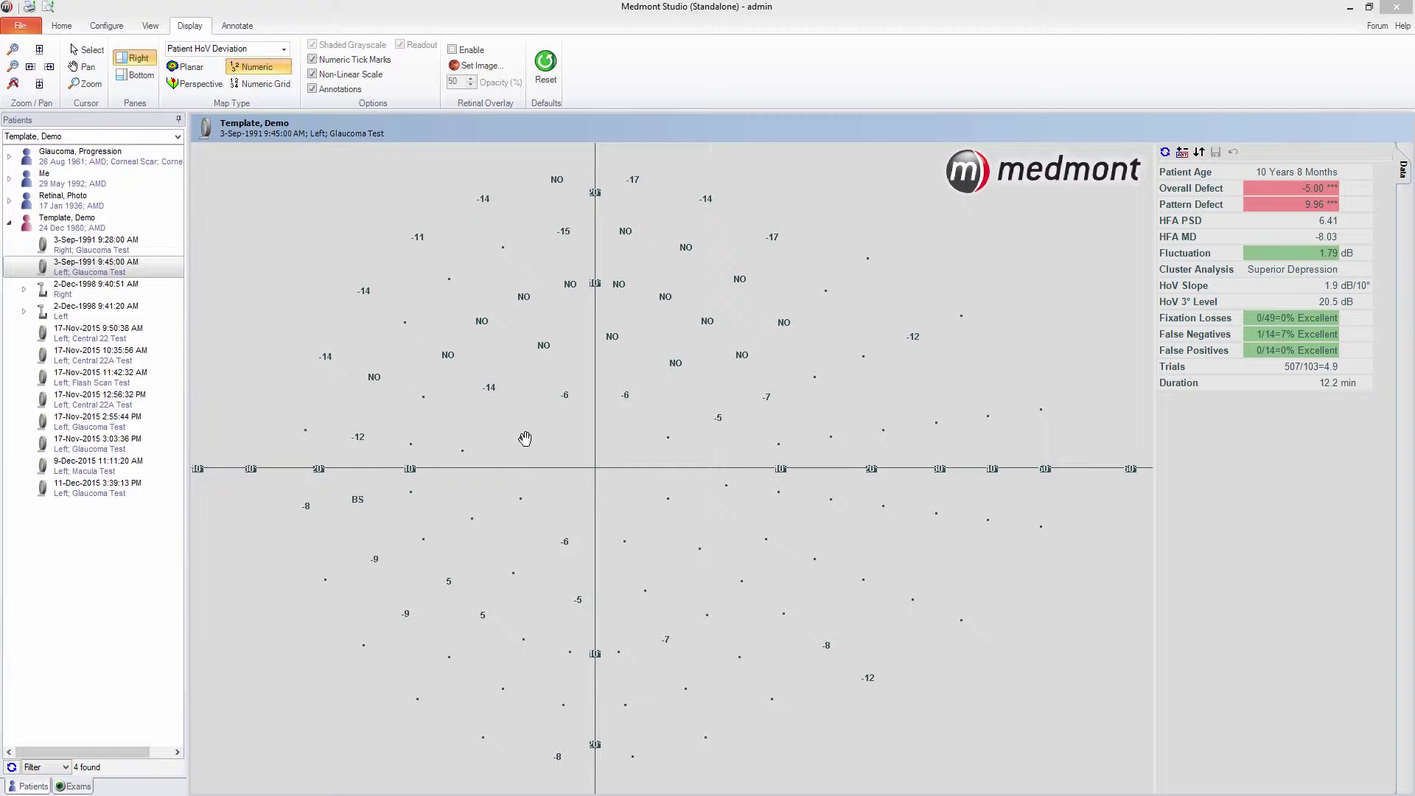
click(284, 48)
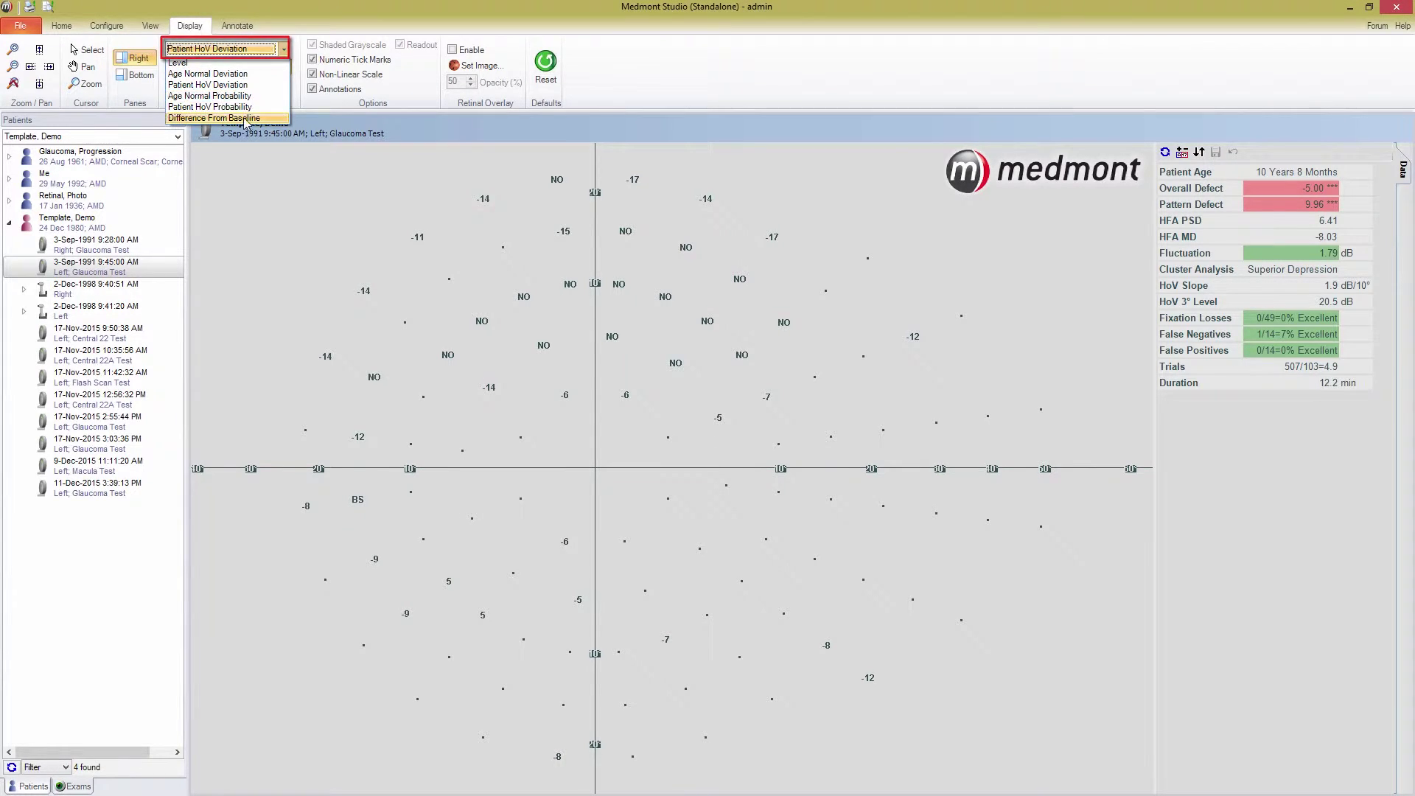
Plot Age Normal Probability symbols keyed to the <5%, <2.5%, <0.5% and <0.1% levels.
click(243, 96)
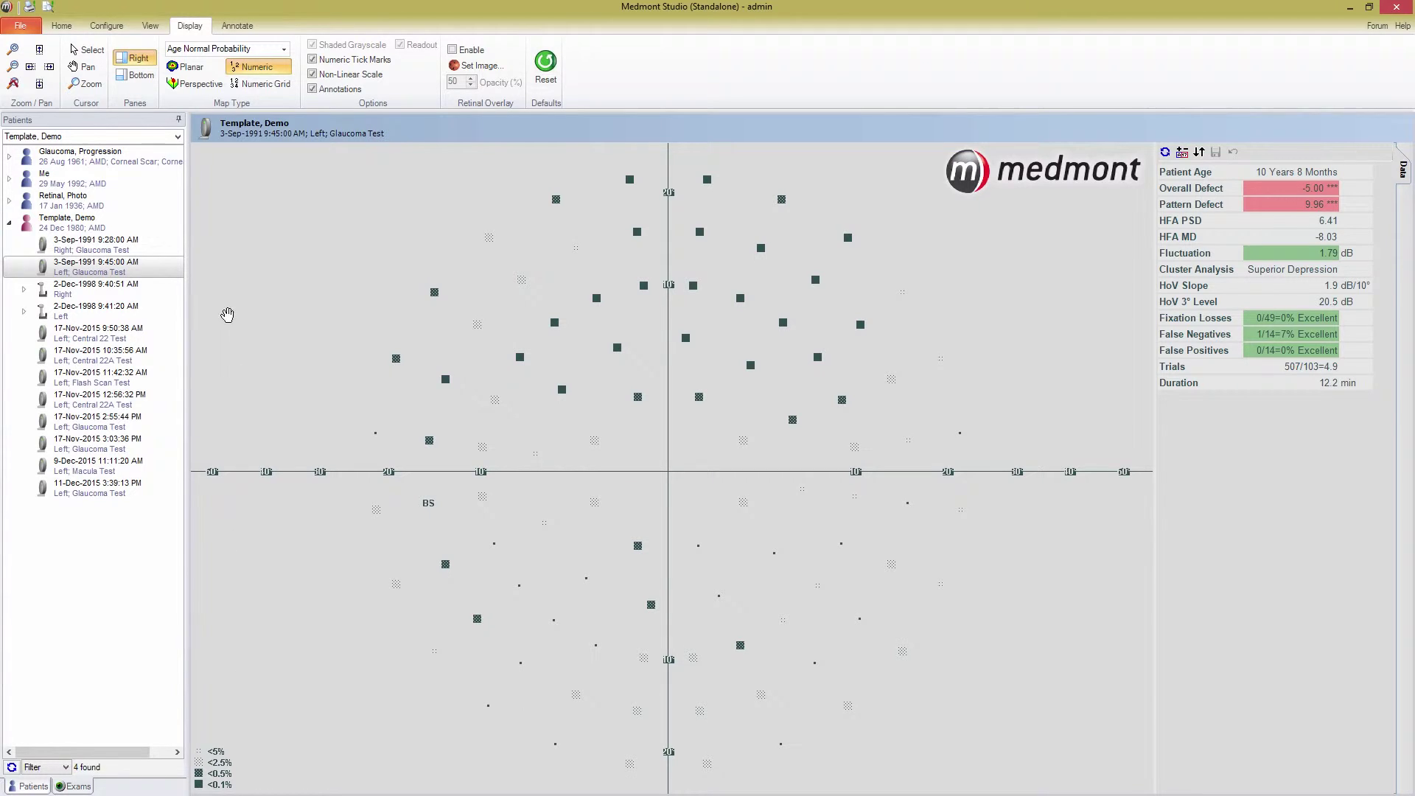
click(241, 49)
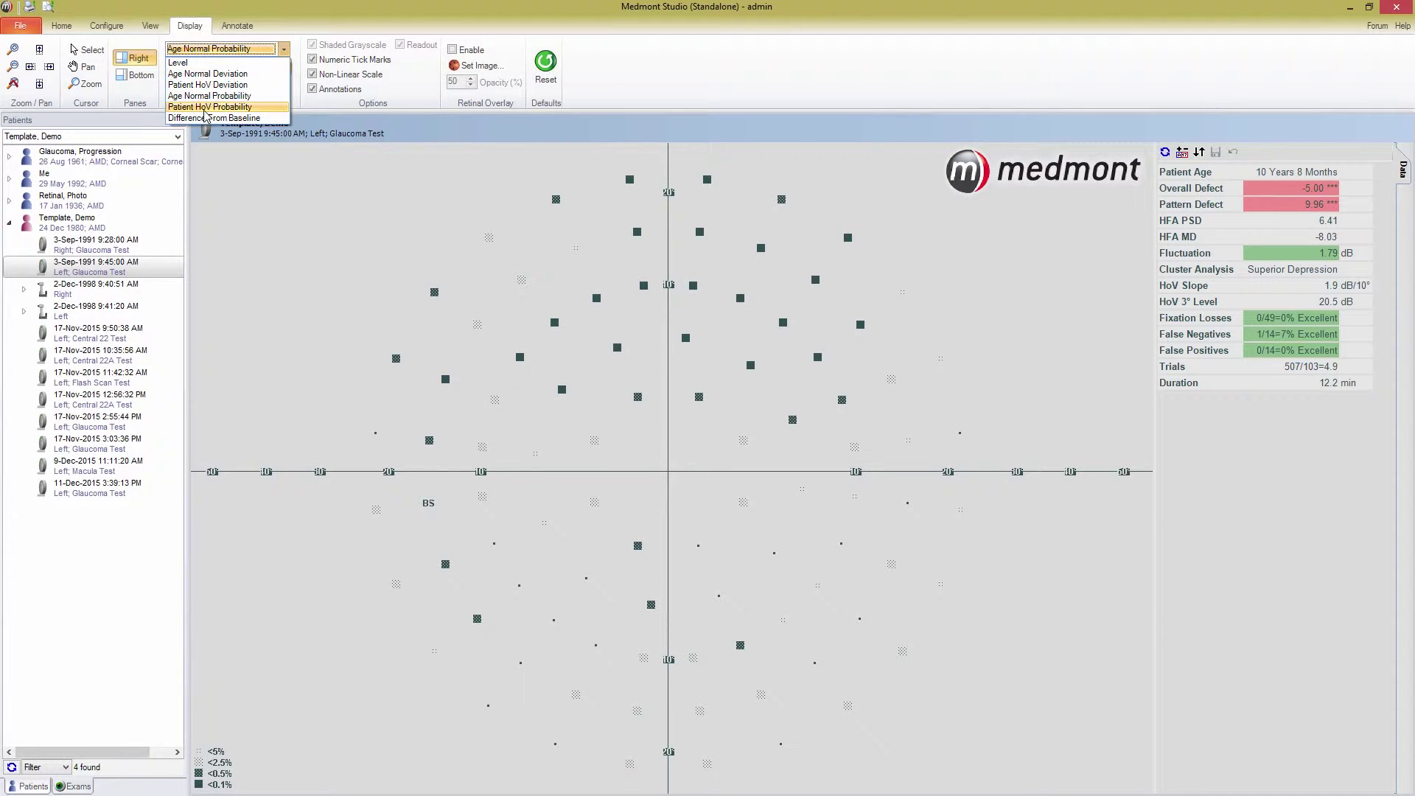
Plot Patient HoV Probability symbols at the test points, keyed to <5% through <0.1%.
click(221, 70)
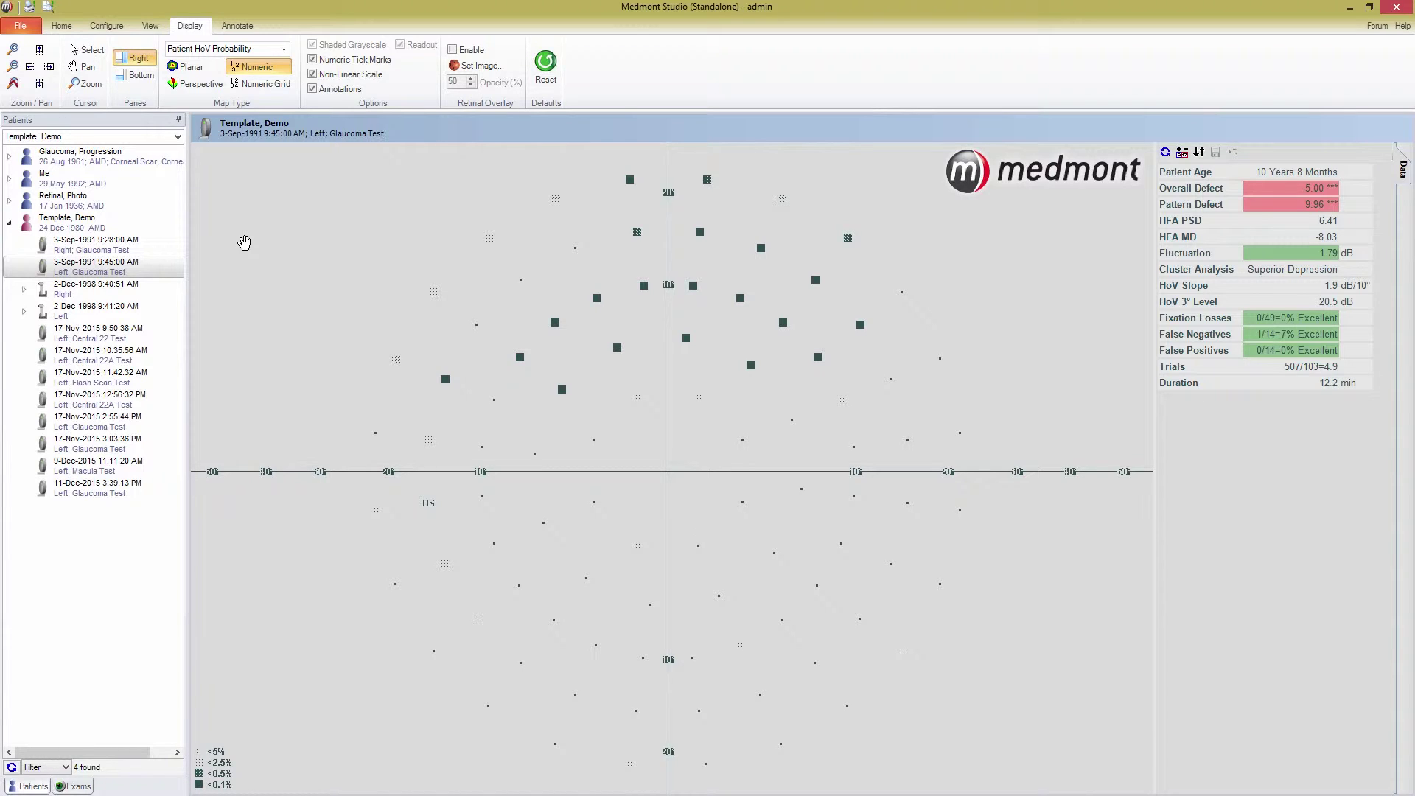
click(233, 49)
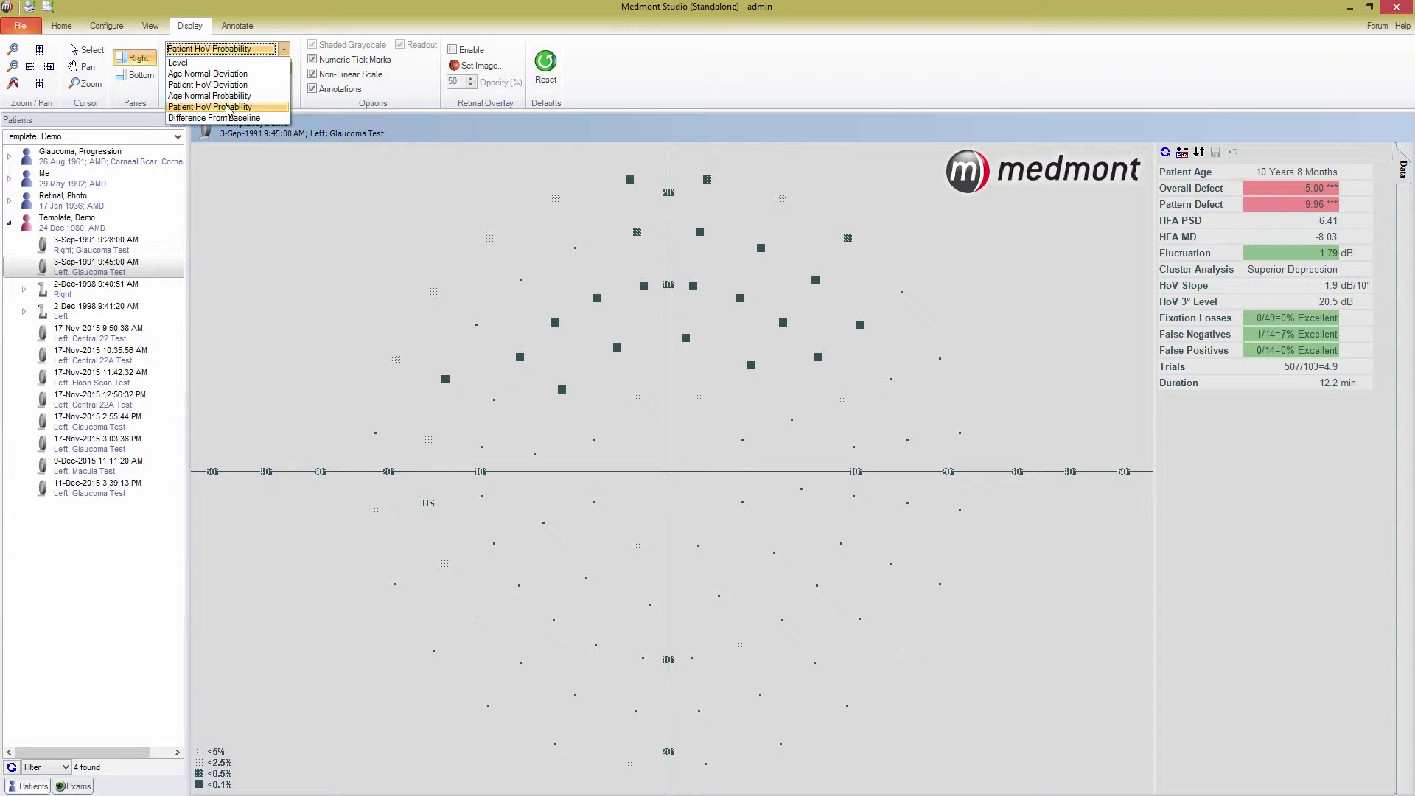
Reset the map to Level, then choose the Age Normal Probability map type.
click(244, 65)
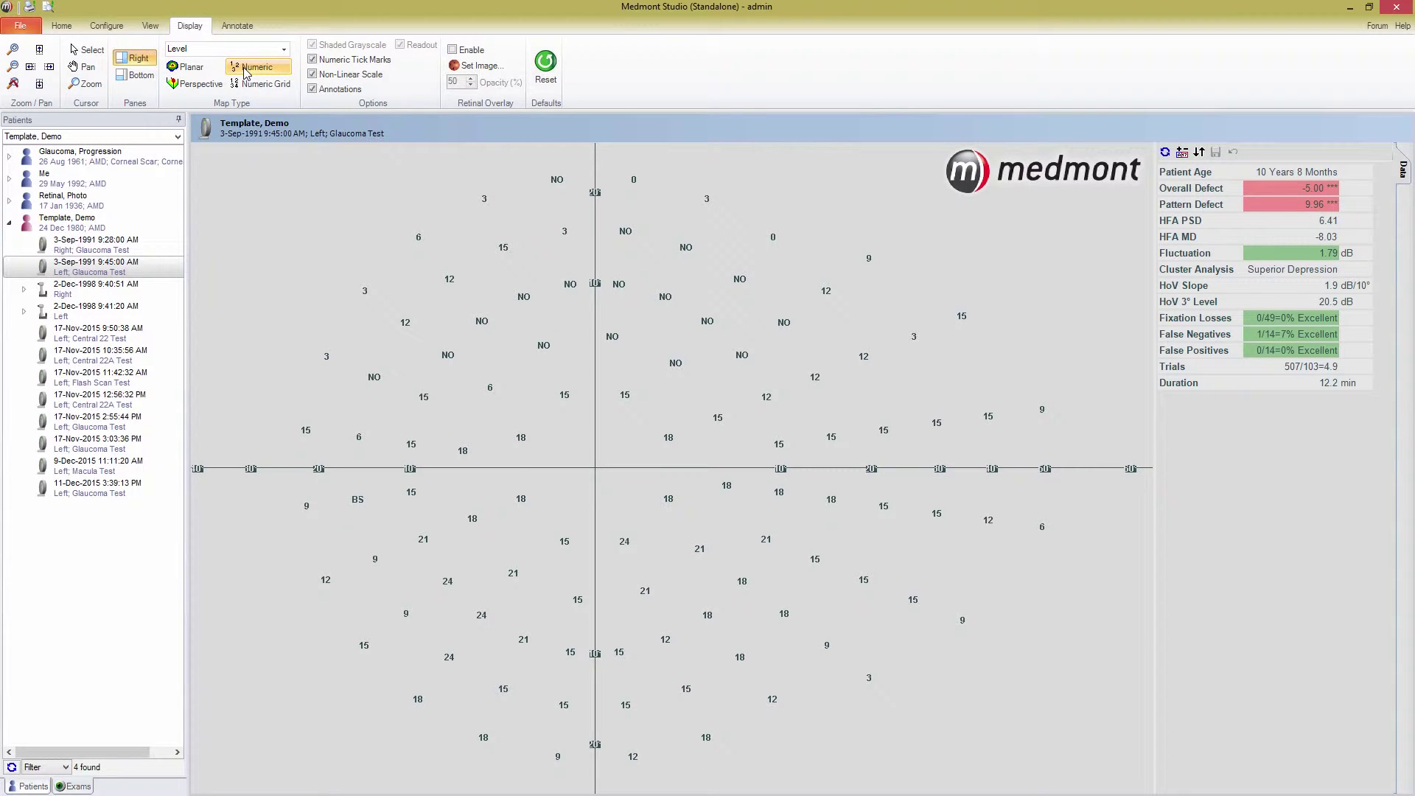
click(221, 49)
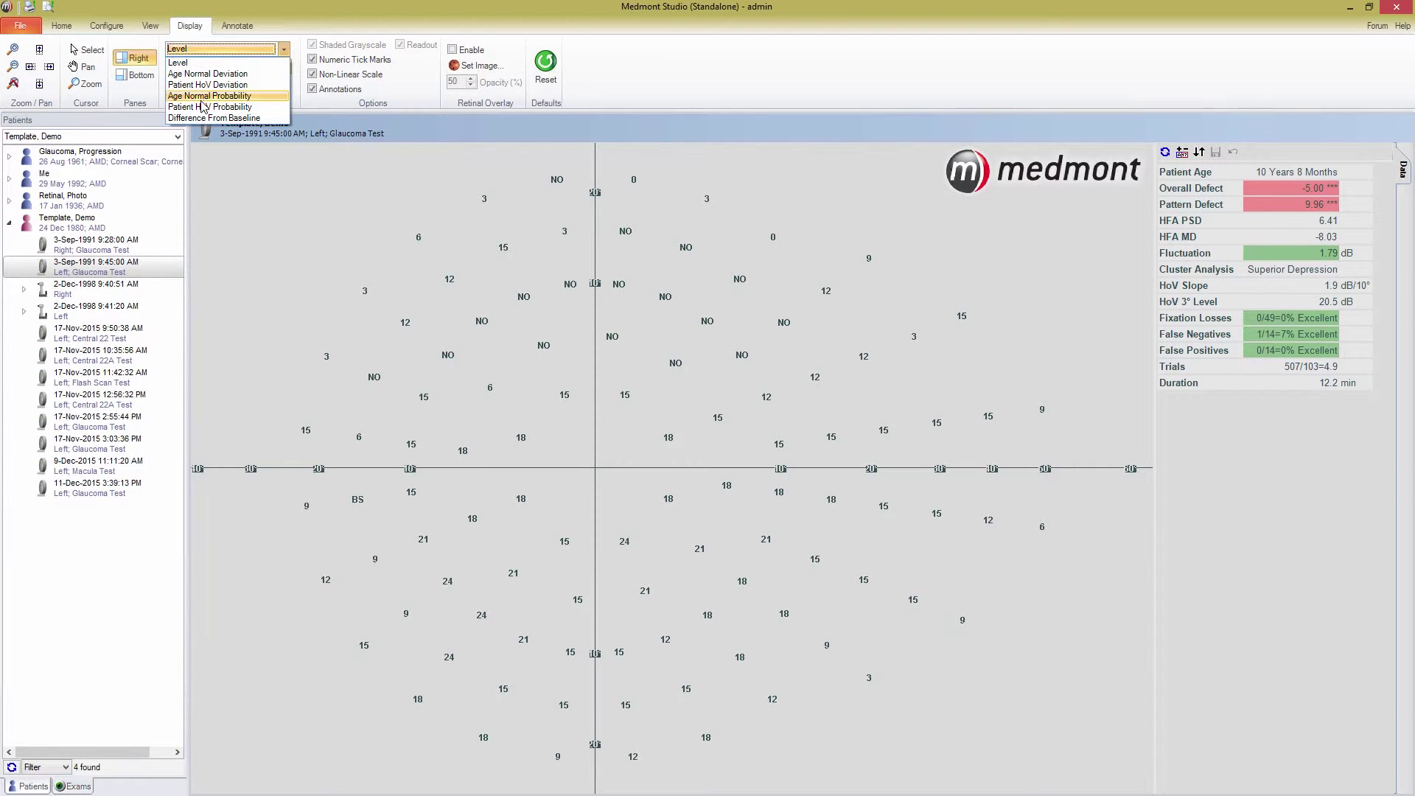
click(205, 96)
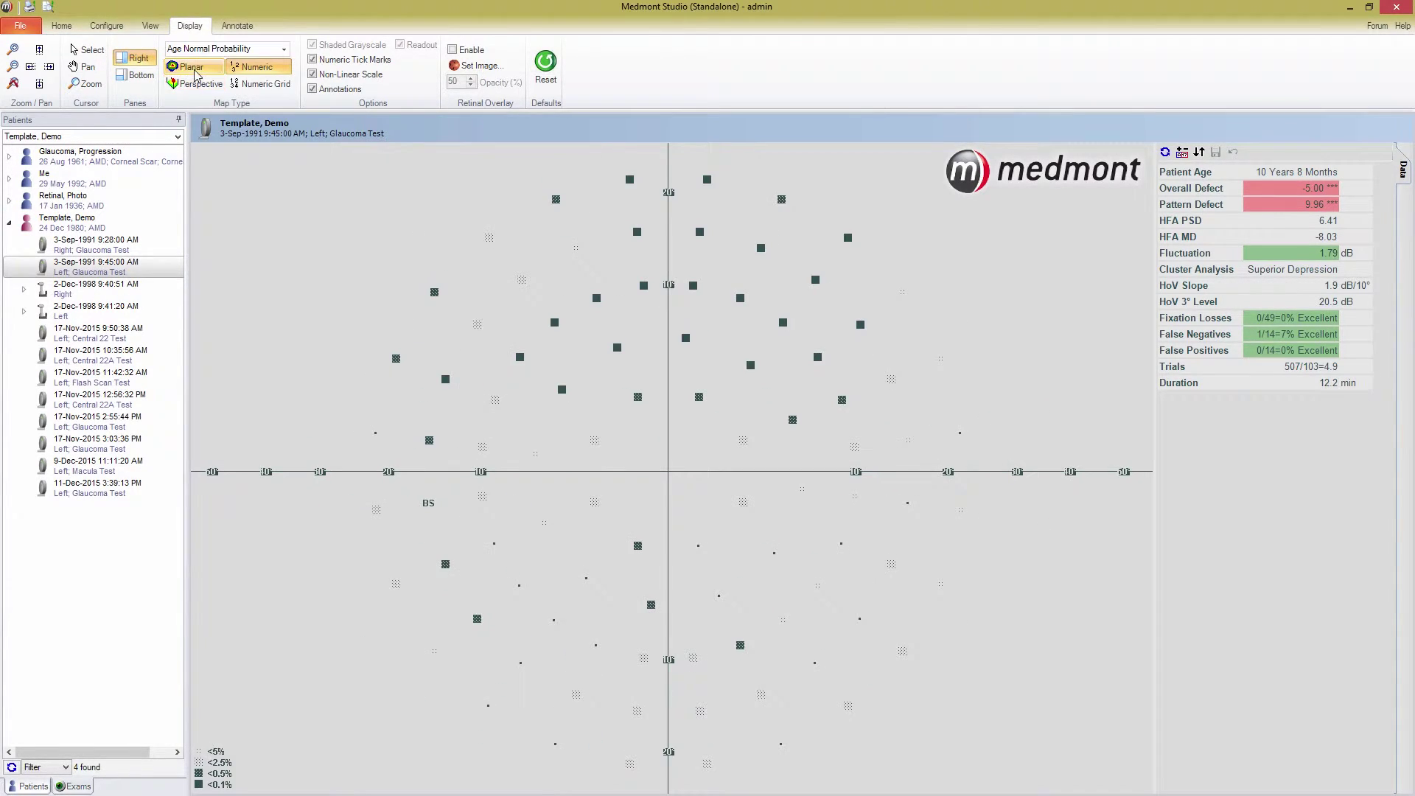
Preview the map as Planar and Perspective, return to Numeric, and open the 17-Nov-2015 Flash Scan exam.
click(195, 68)
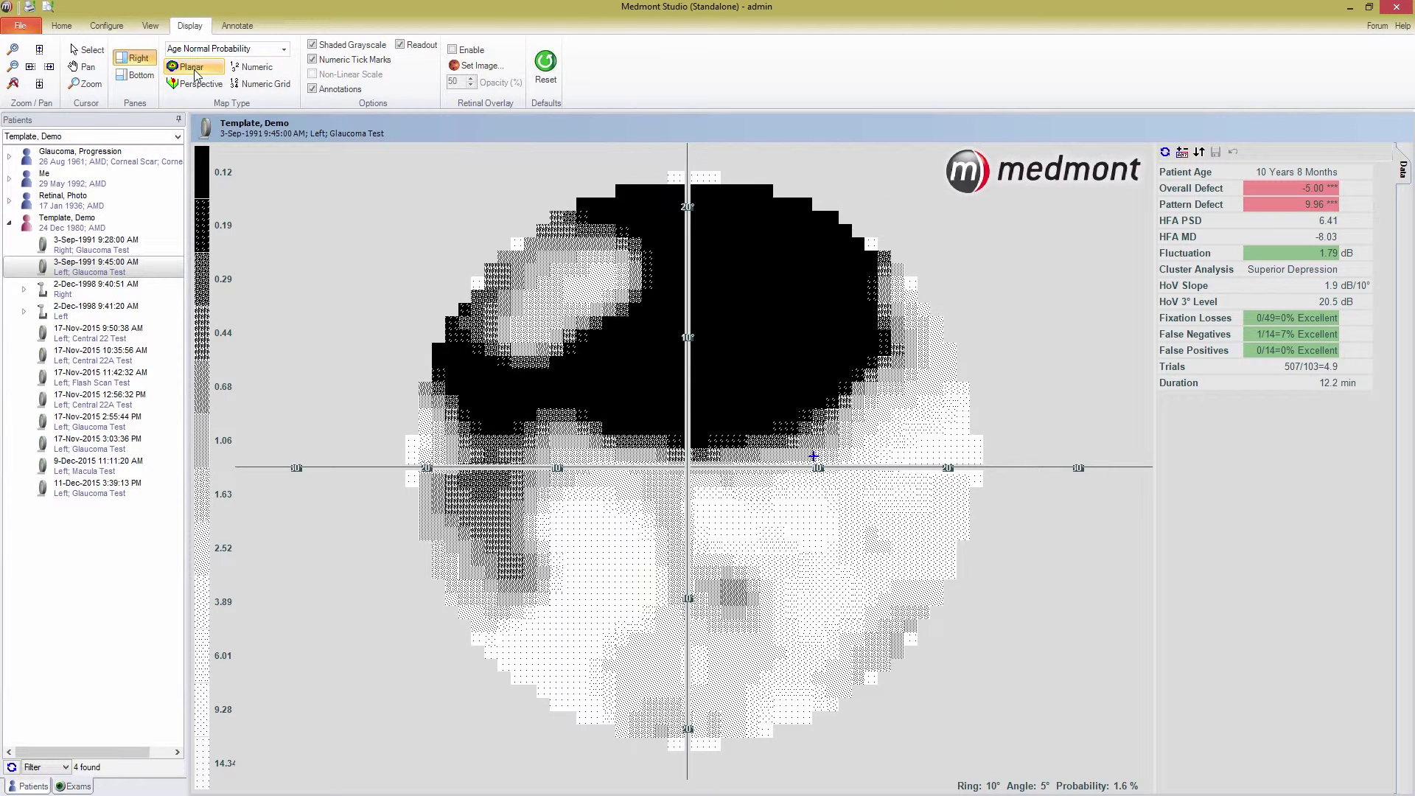
click(219, 83)
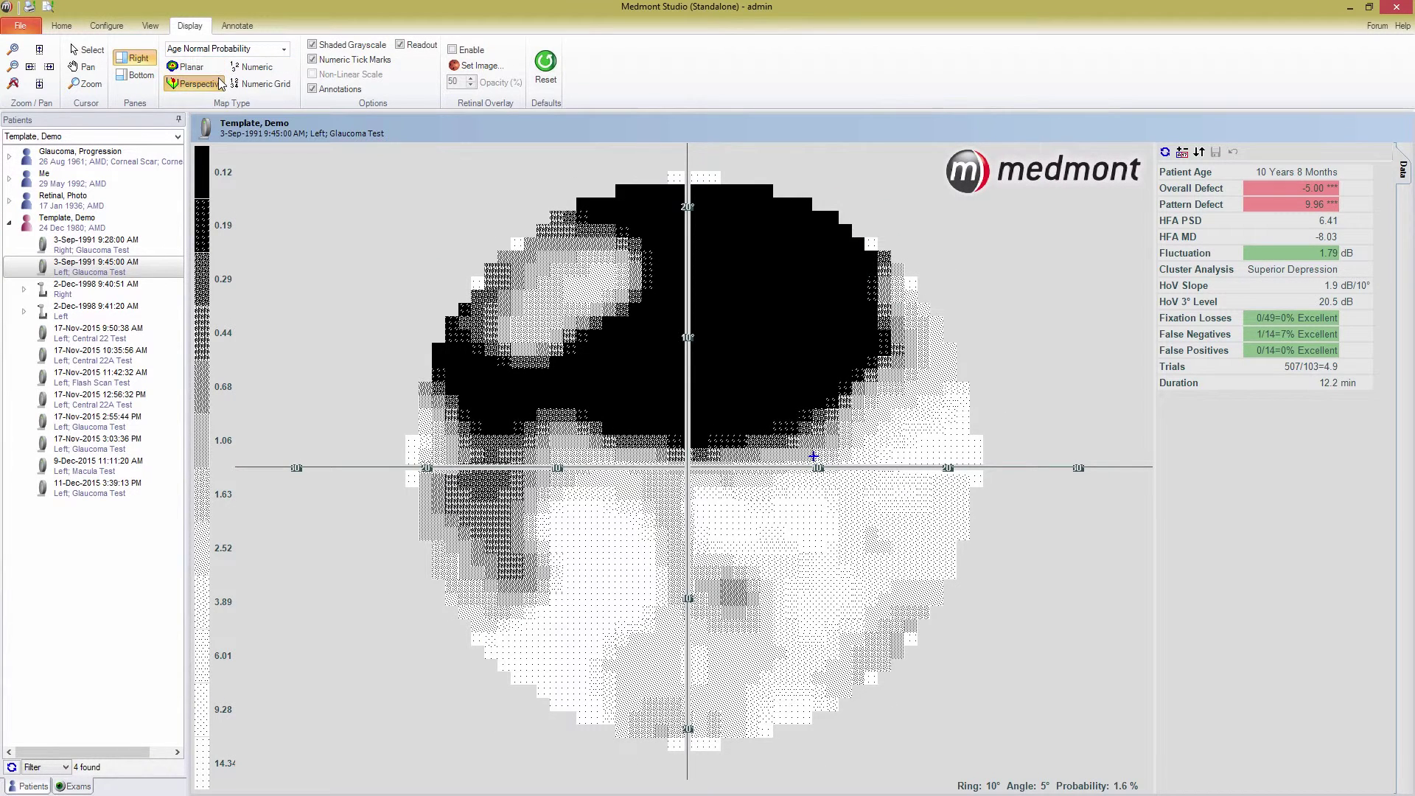
click(238, 70)
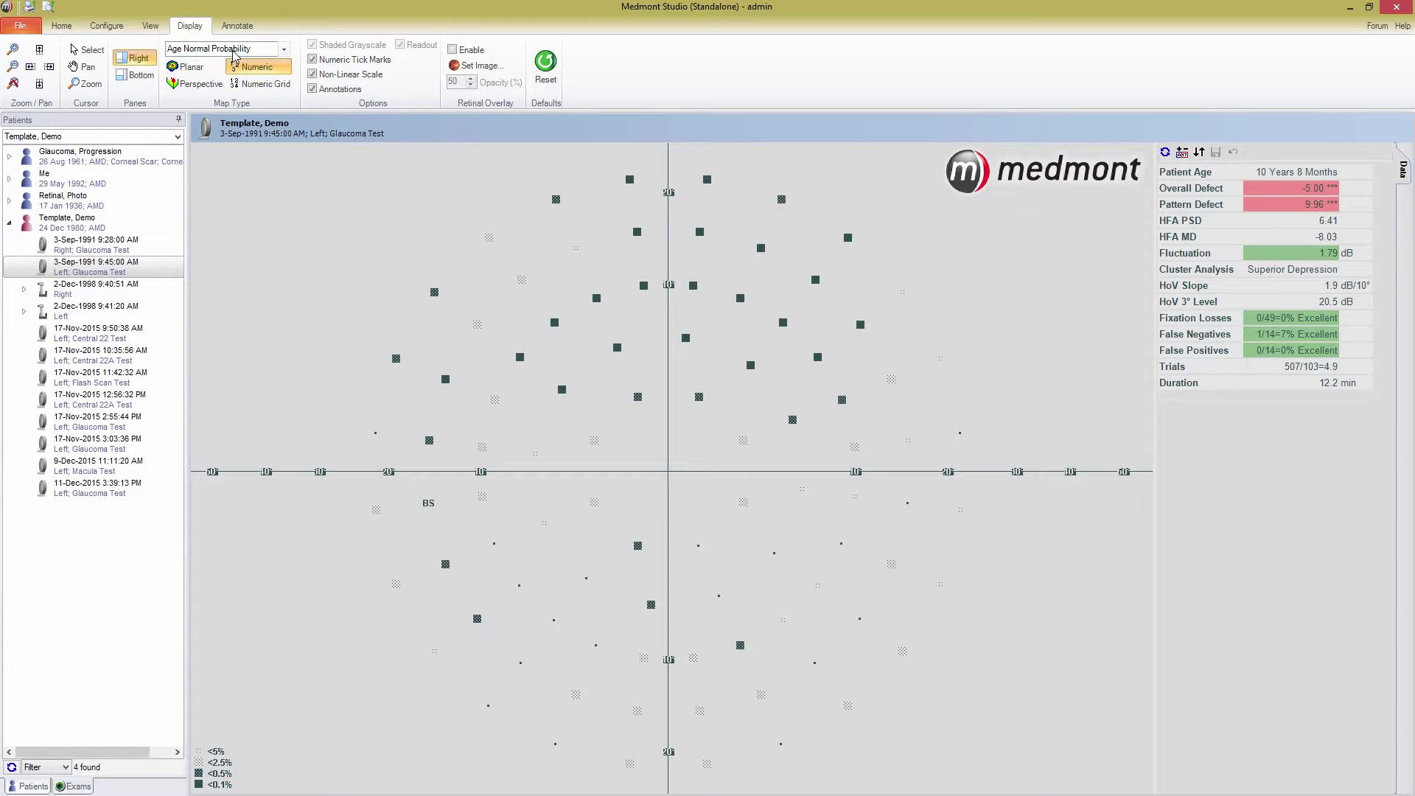
click(70, 377)
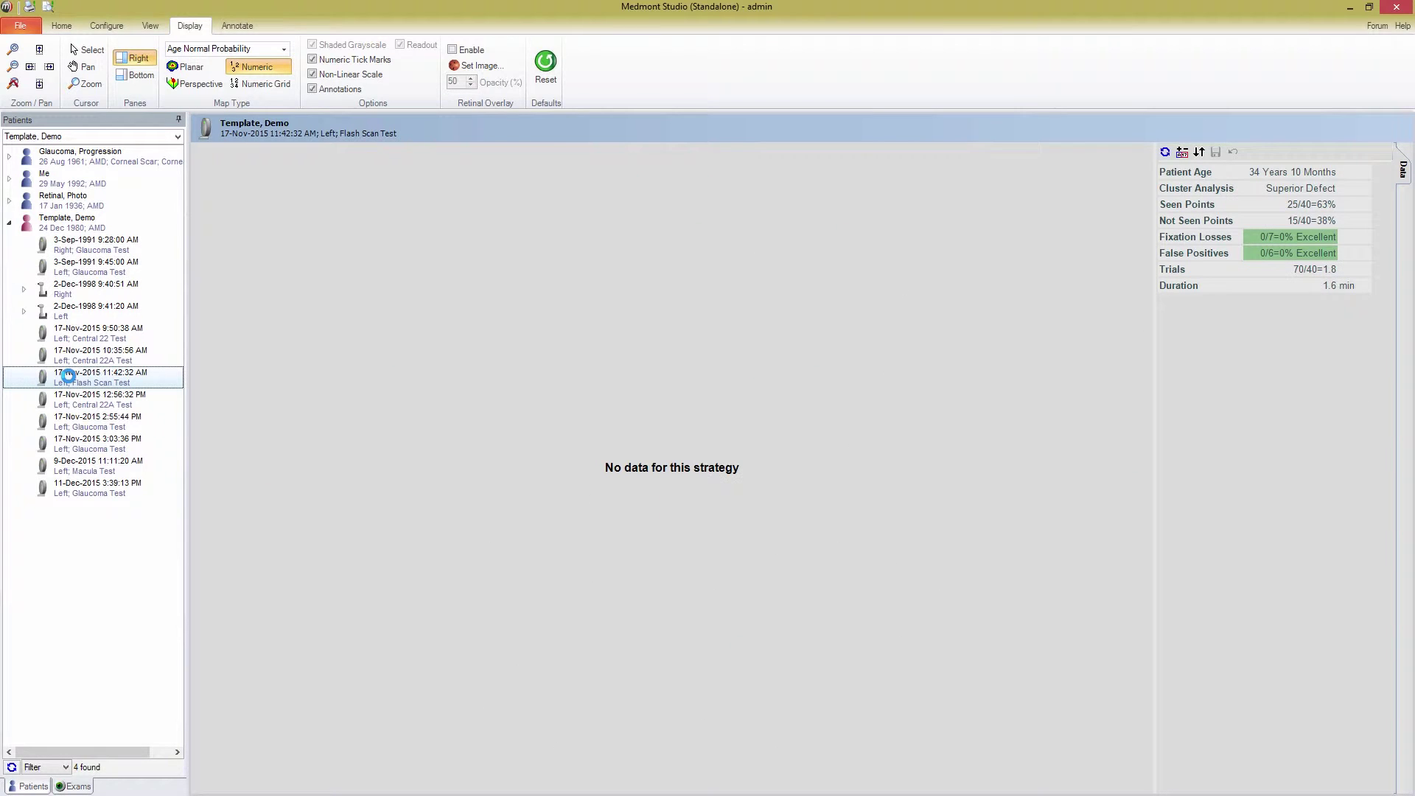
Set the Flash Scan map to Level, preview it Planar, then return to the Numeric defect plot.
click(276, 48)
click(251, 63)
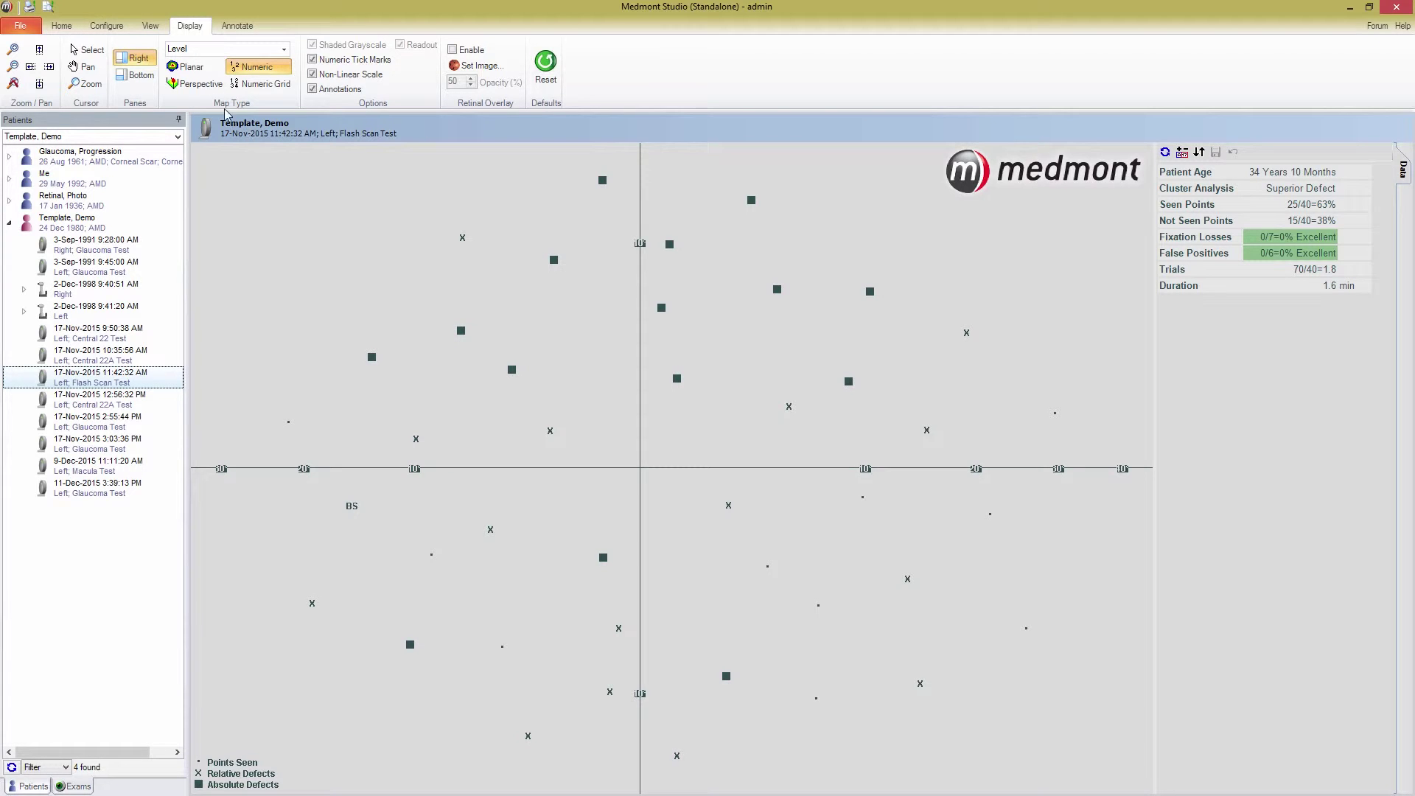
click(196, 71)
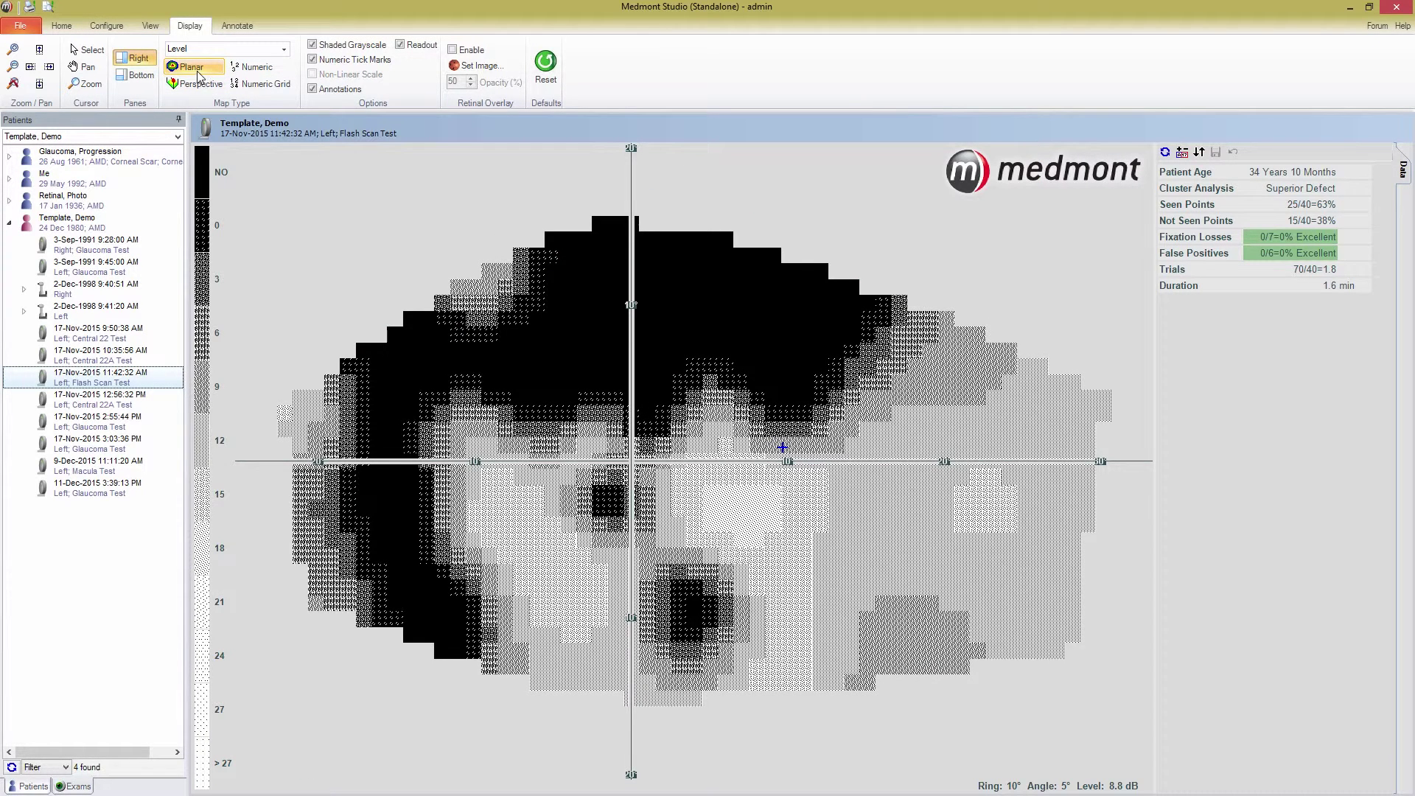
click(238, 73)
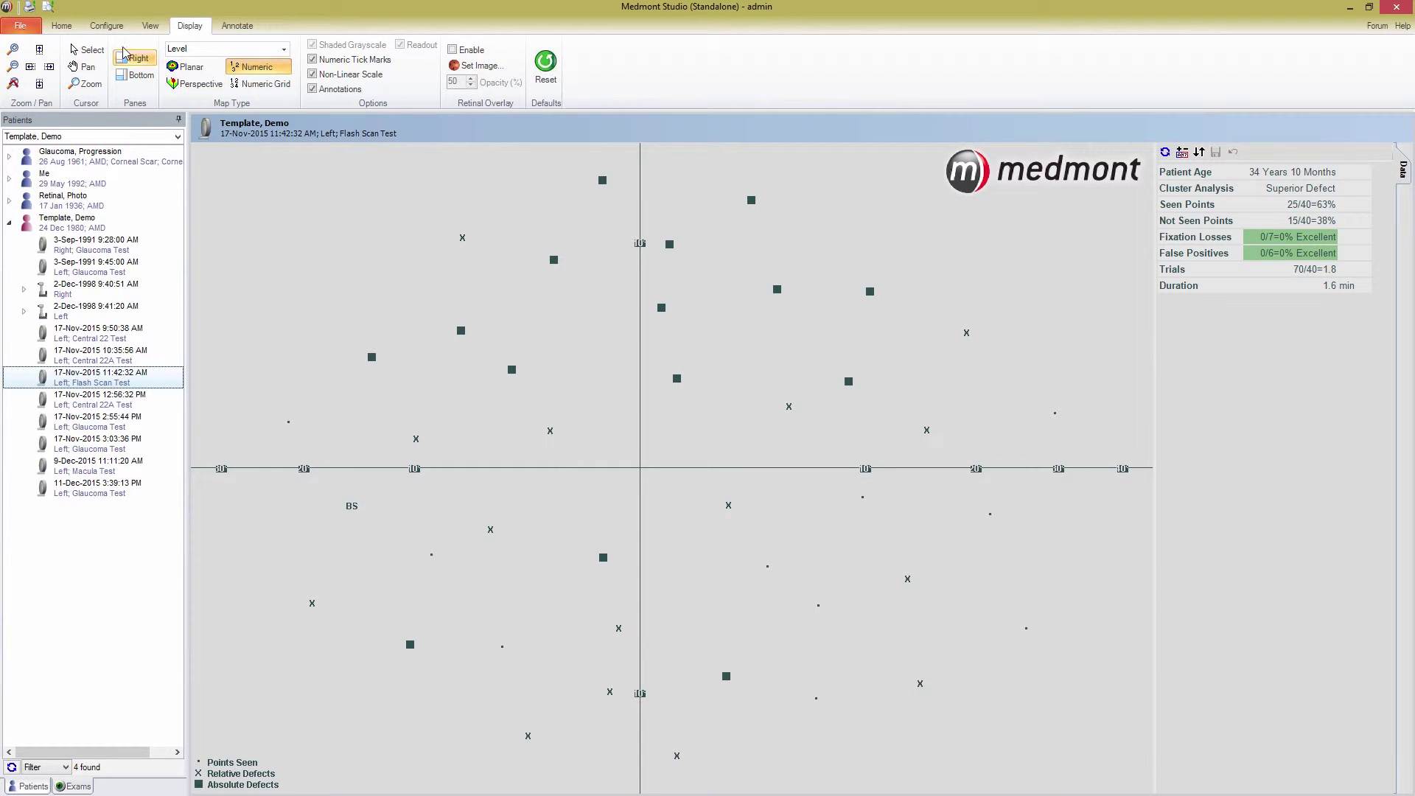
Show the 17-Nov-2015 Central 22A exam in the four-panel Combination view.
click(147, 26)
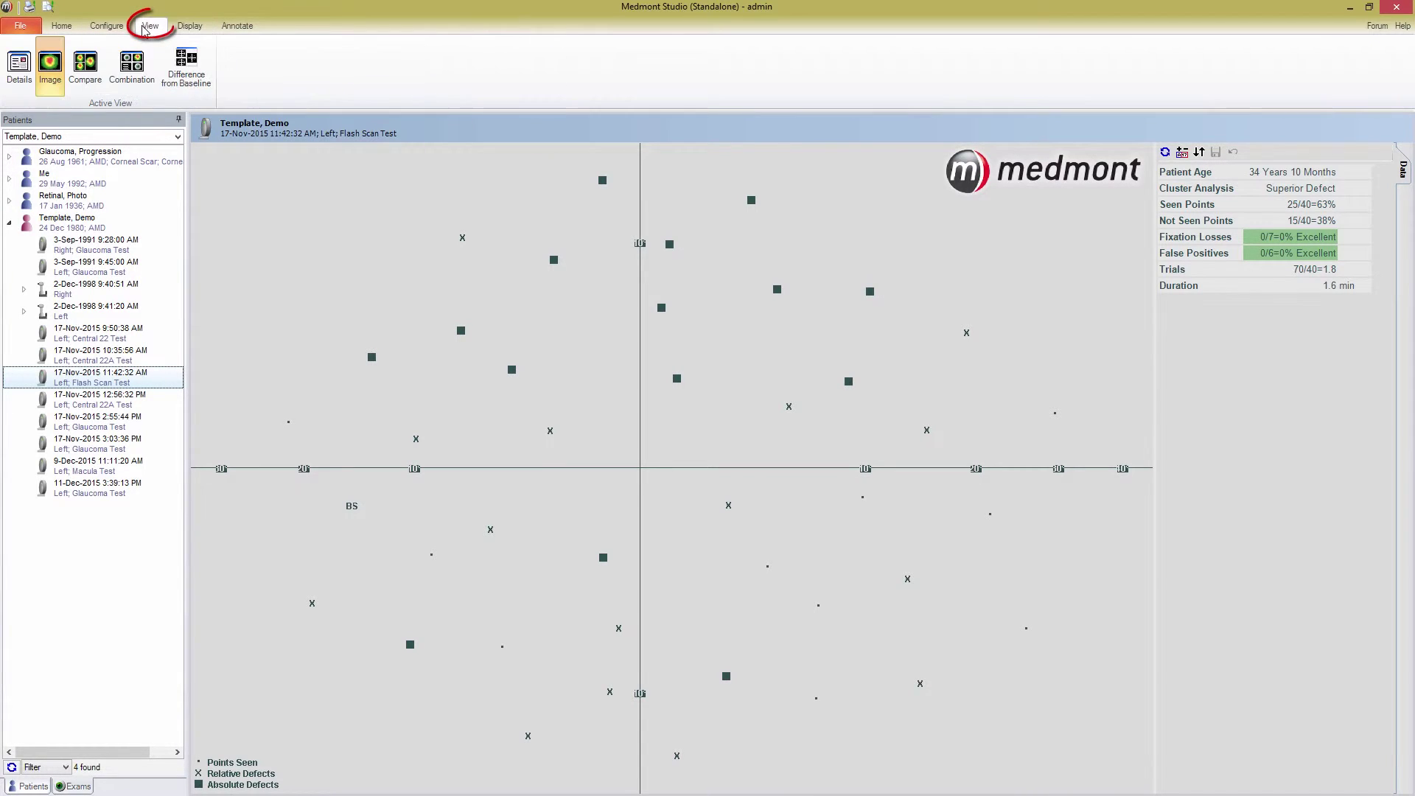
click(118, 81)
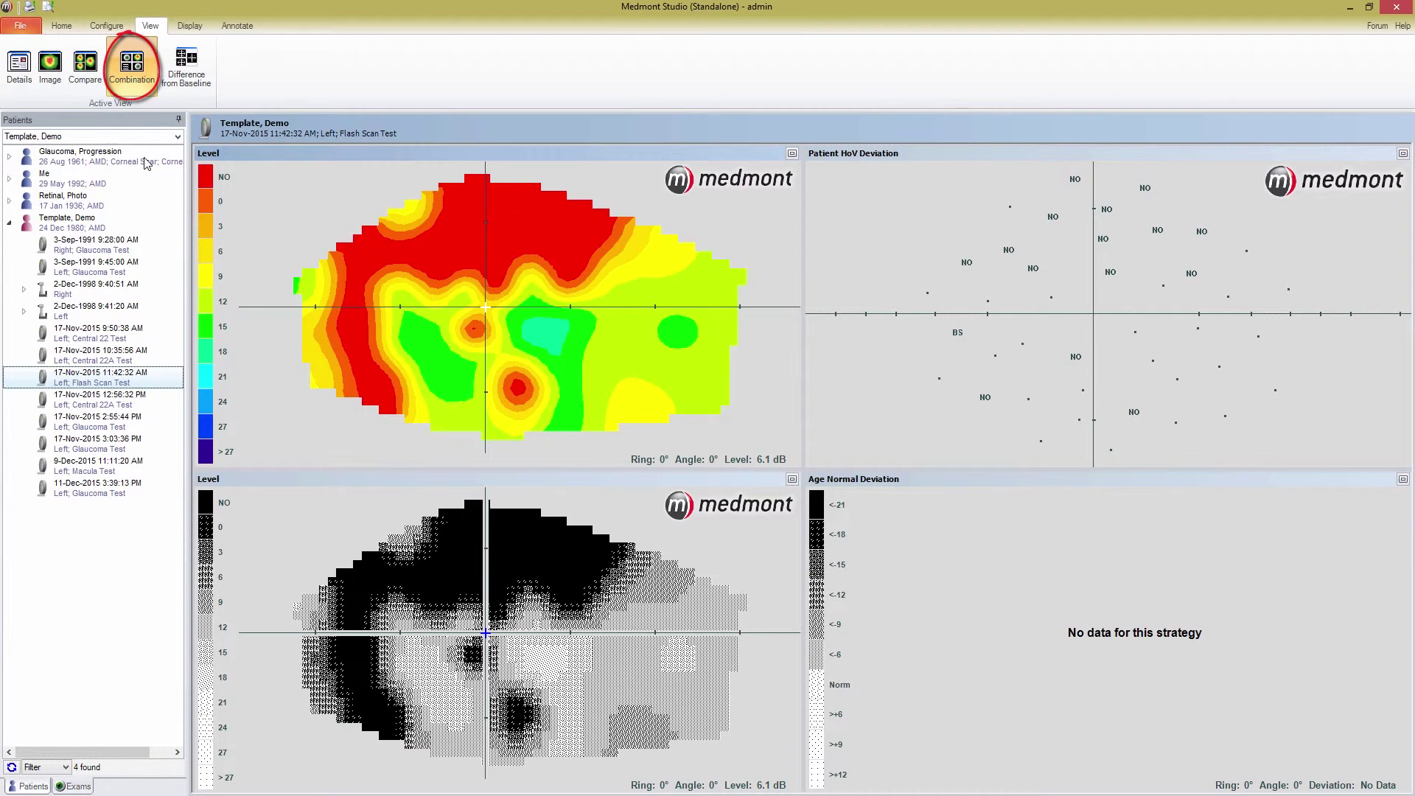
click(78, 355)
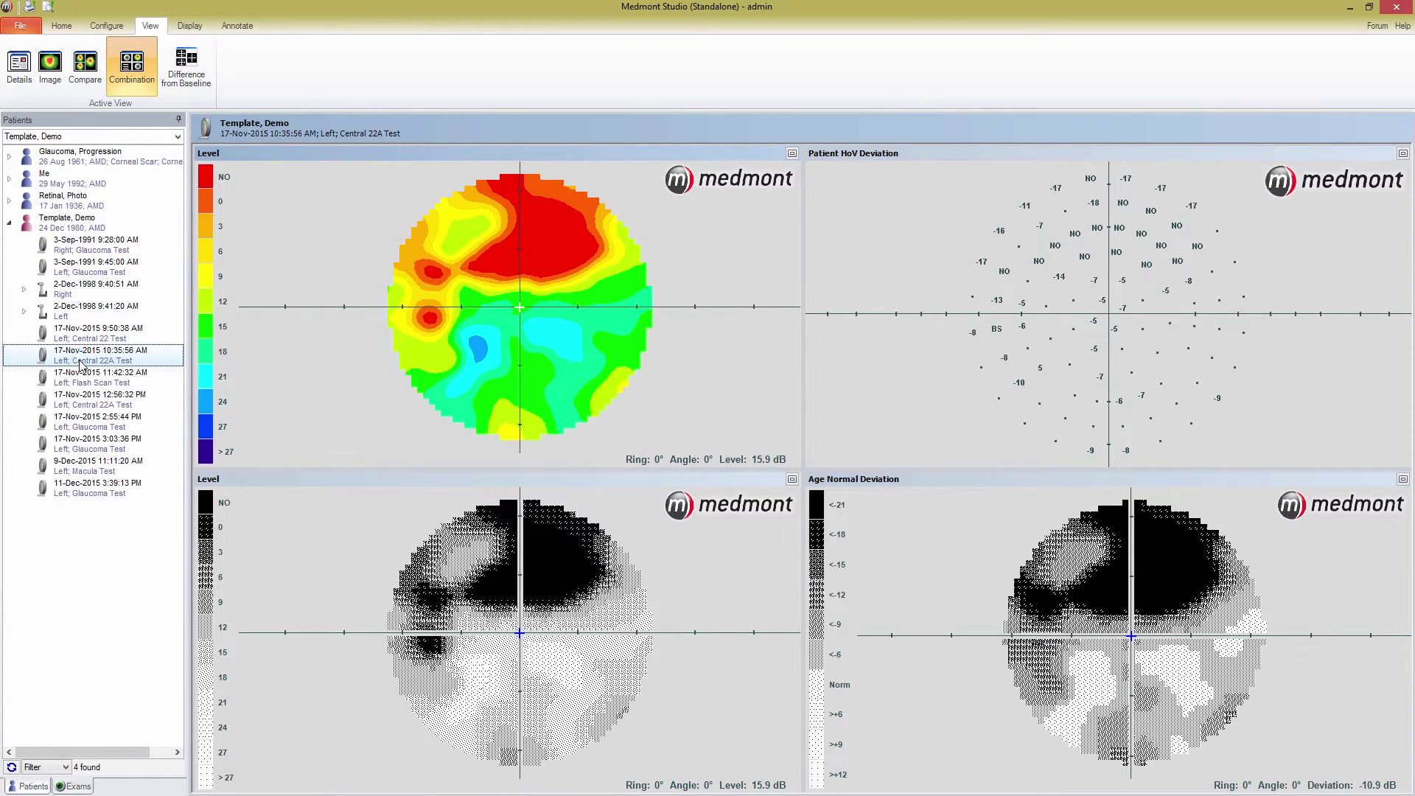
Toggle Shaded Grayscale off so Age Normal Deviation shows in colour, then open the patient's details.
click(189, 27)
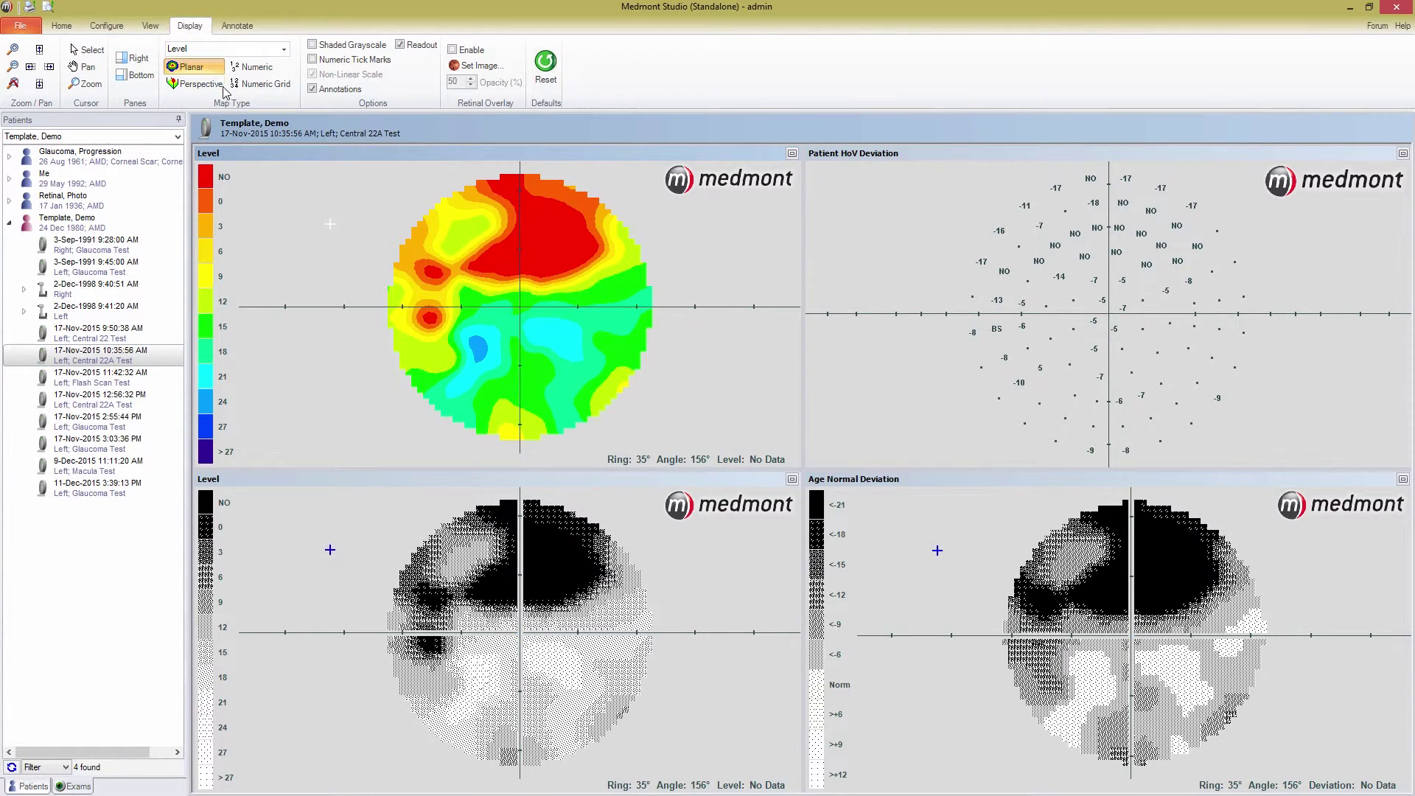
click(321, 46)
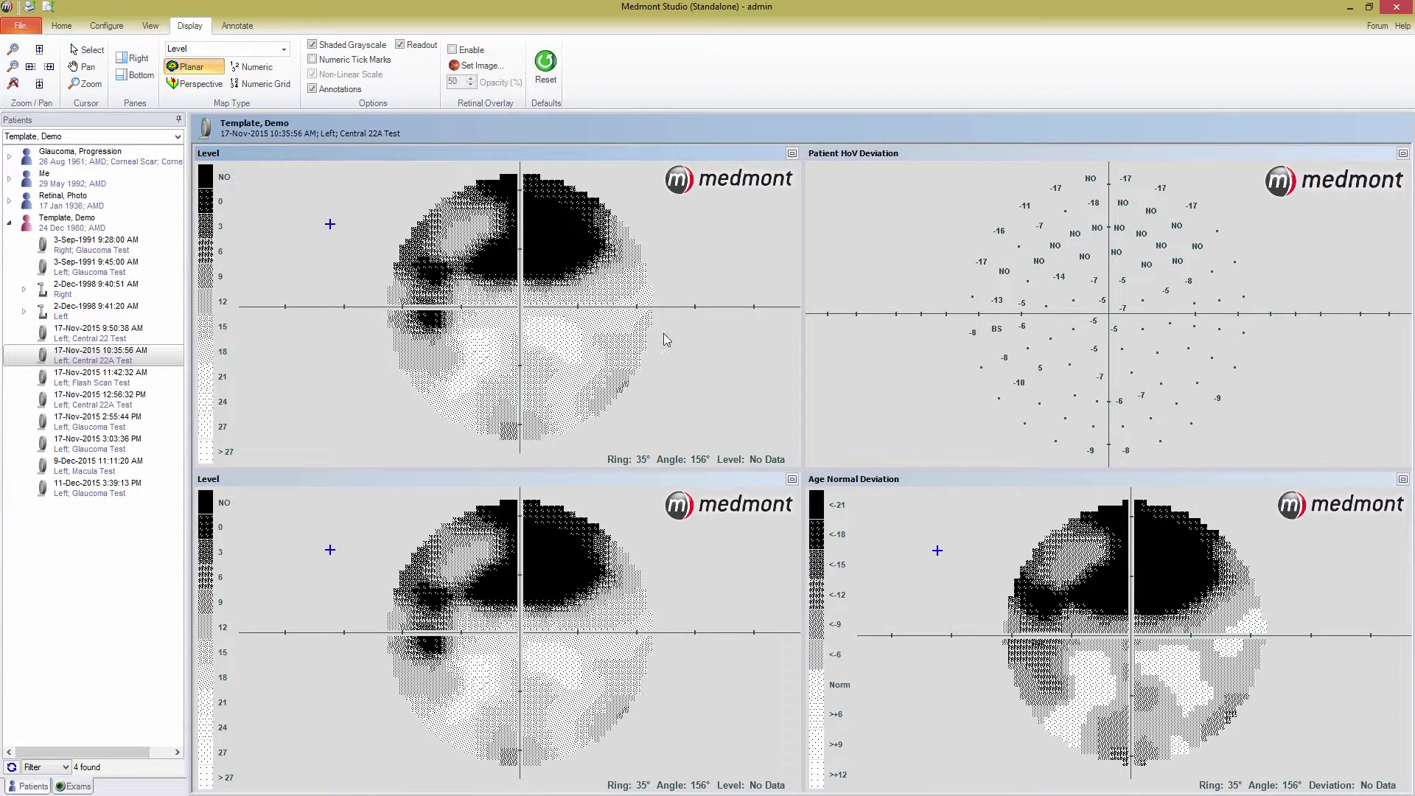
click(332, 47)
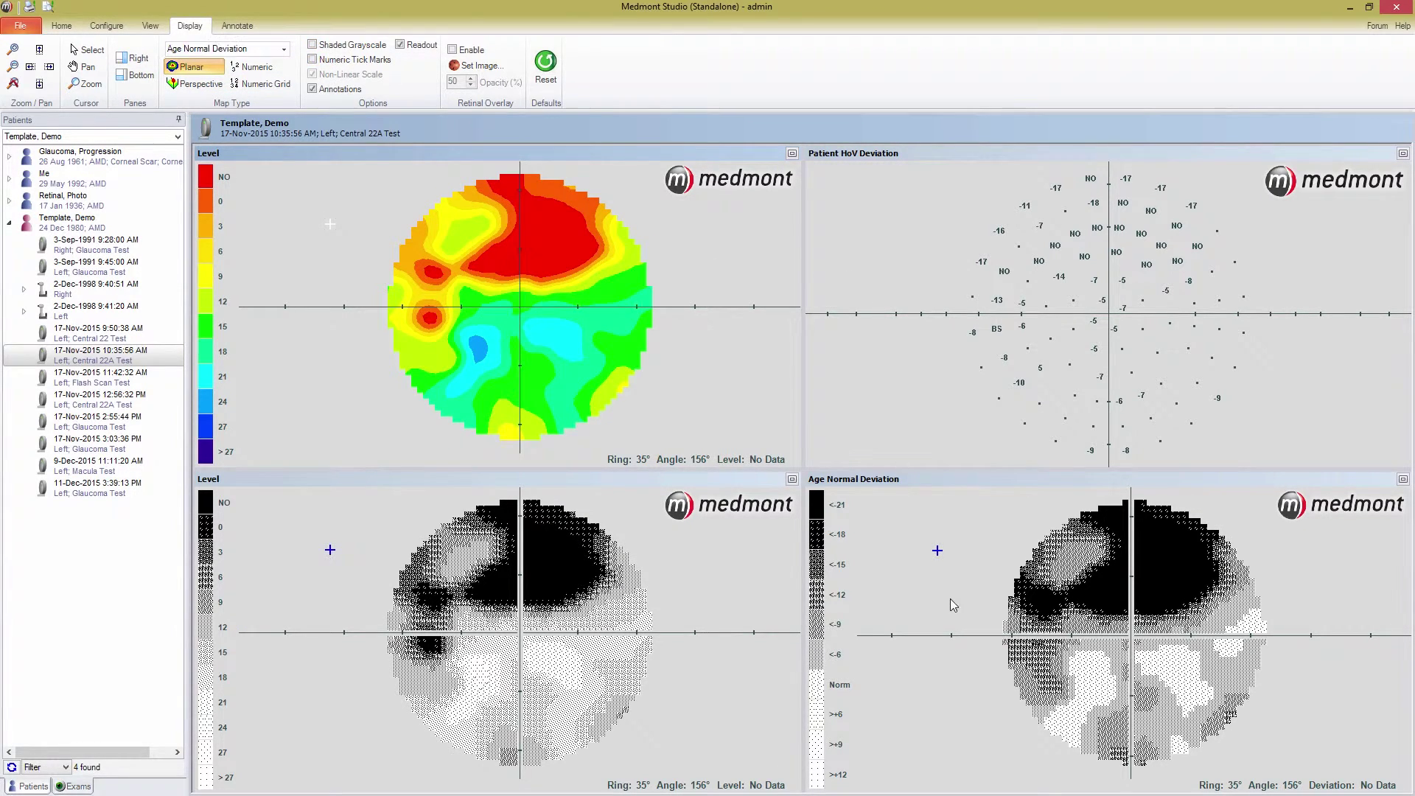
click(150, 26)
click(188, 28)
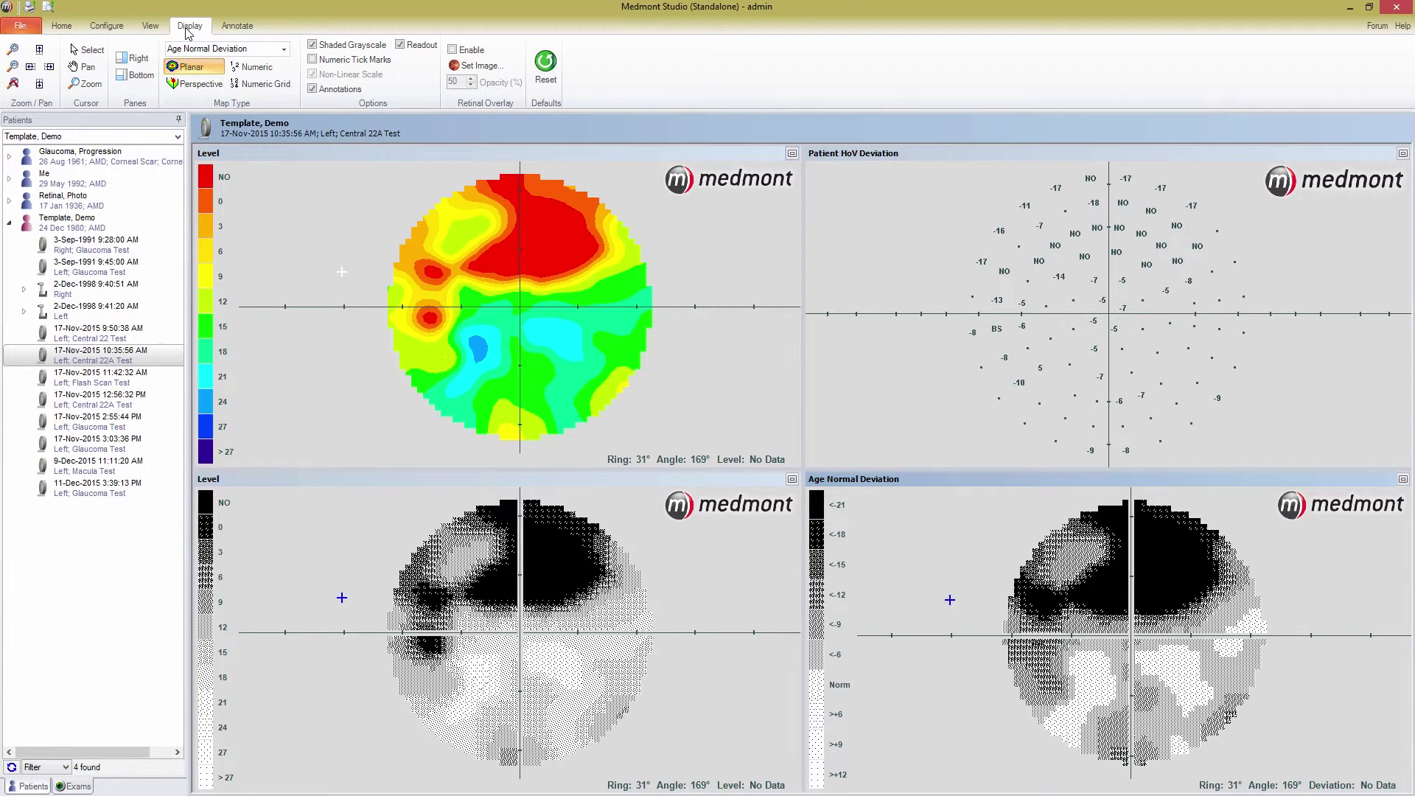
click(324, 47)
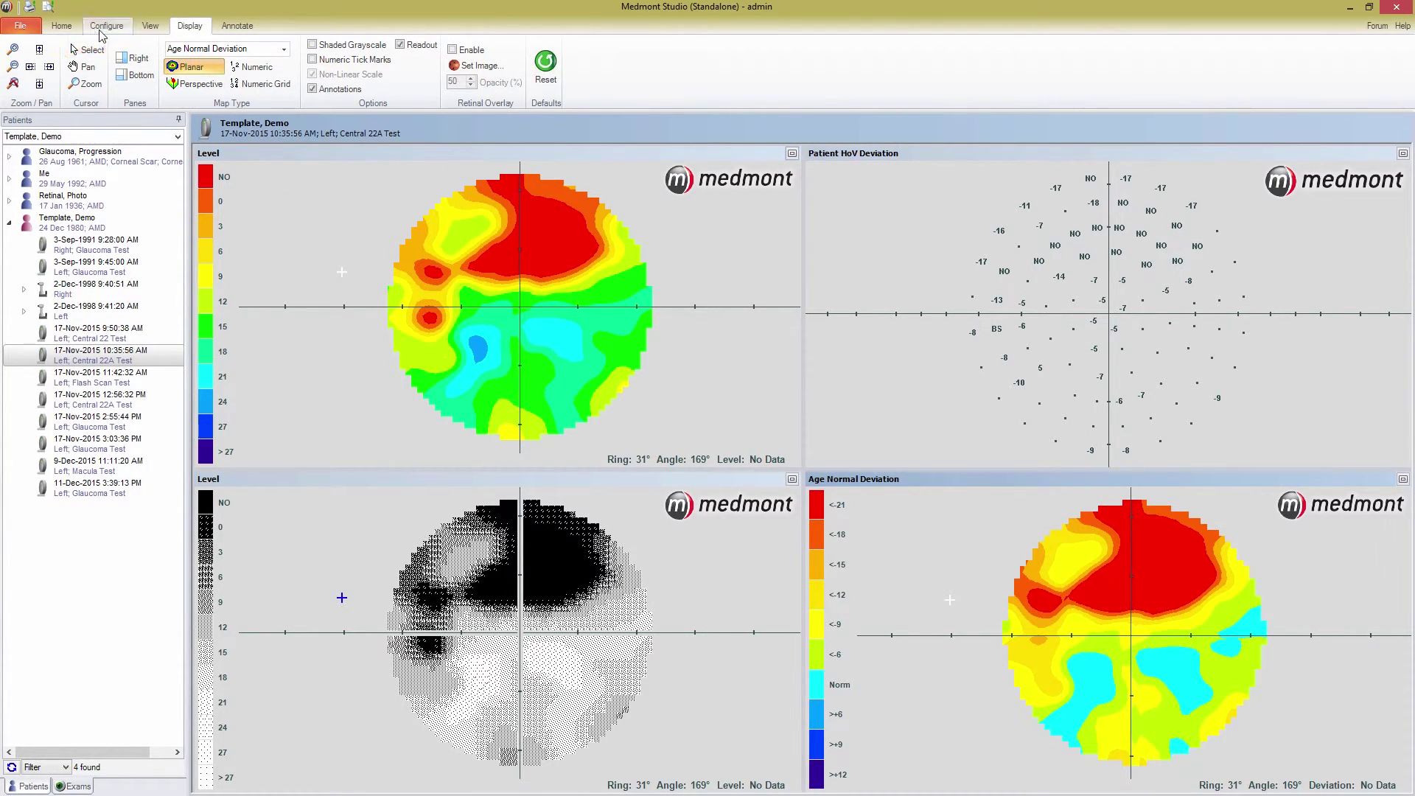
click(86, 223)
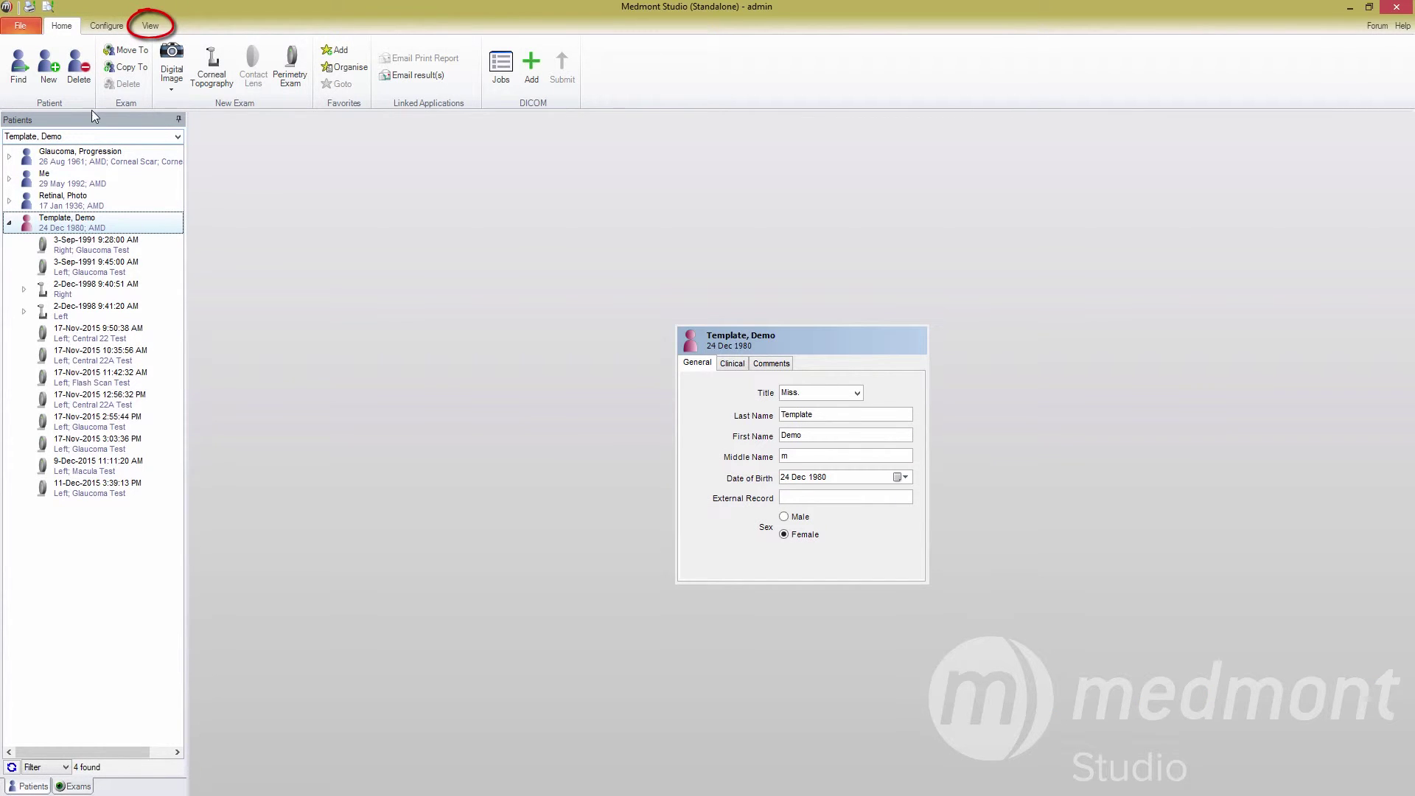
Lay out the patient's exams as a thumbnail grid and scroll down through further exams.
click(138, 23)
click(109, 72)
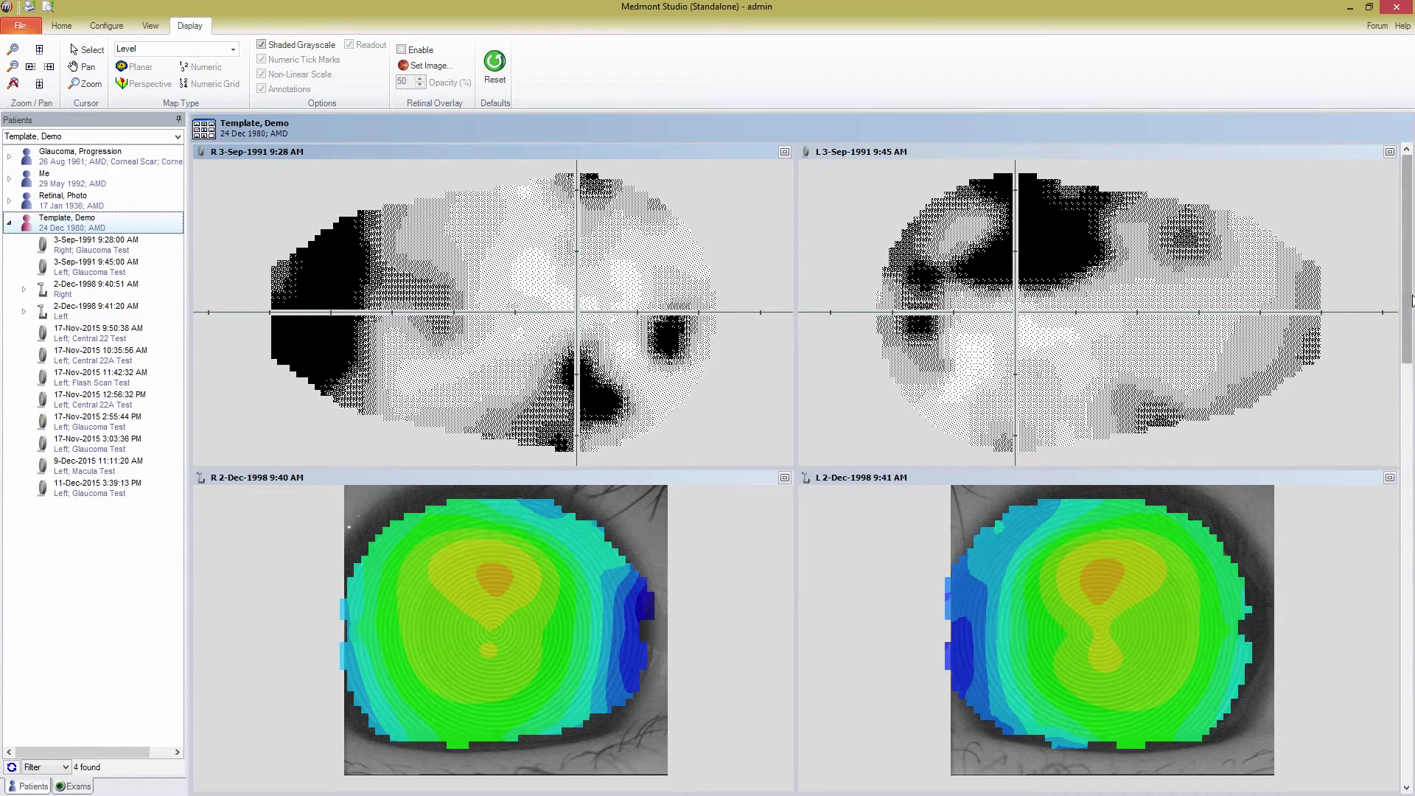
drag(1409, 302, 1409, 486)
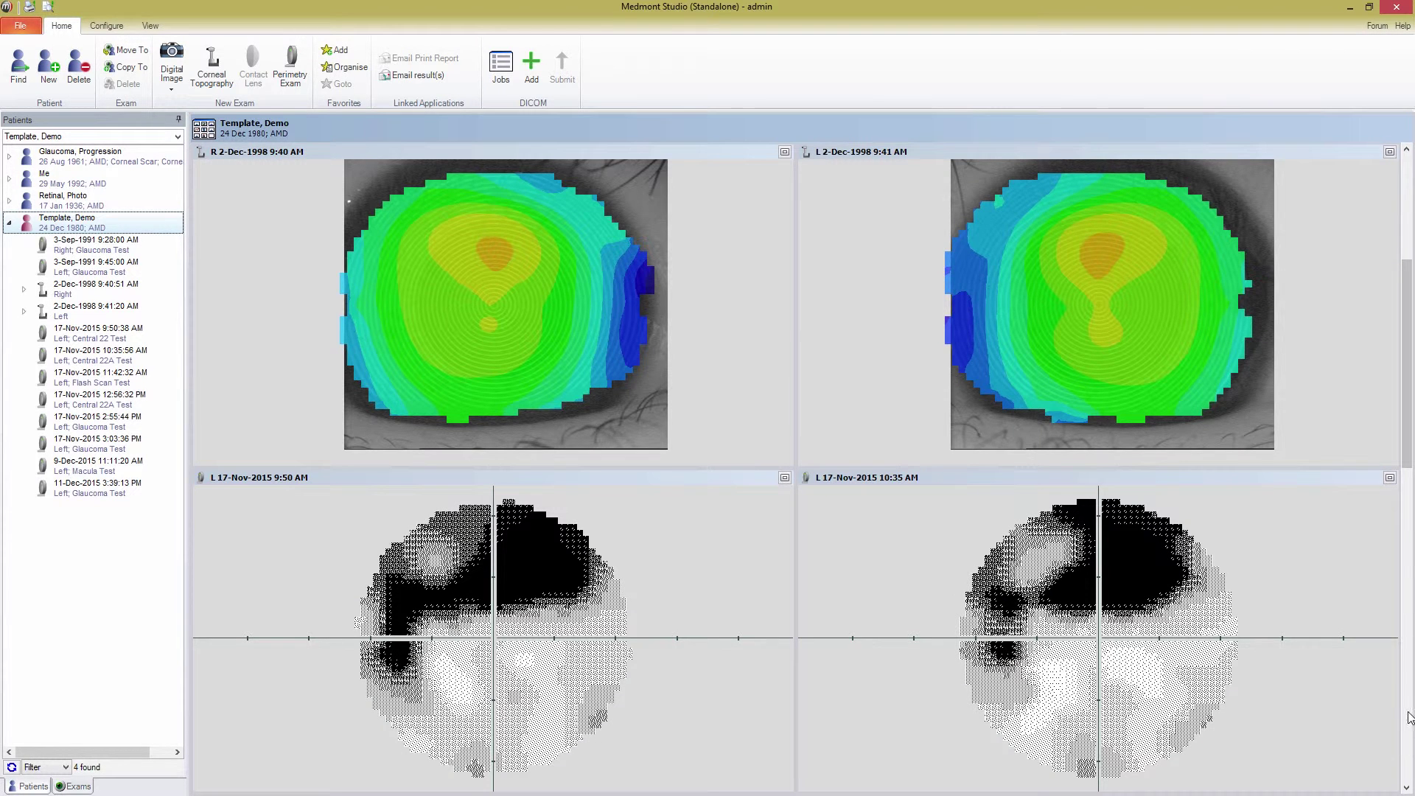
drag(1407, 463, 1407, 601)
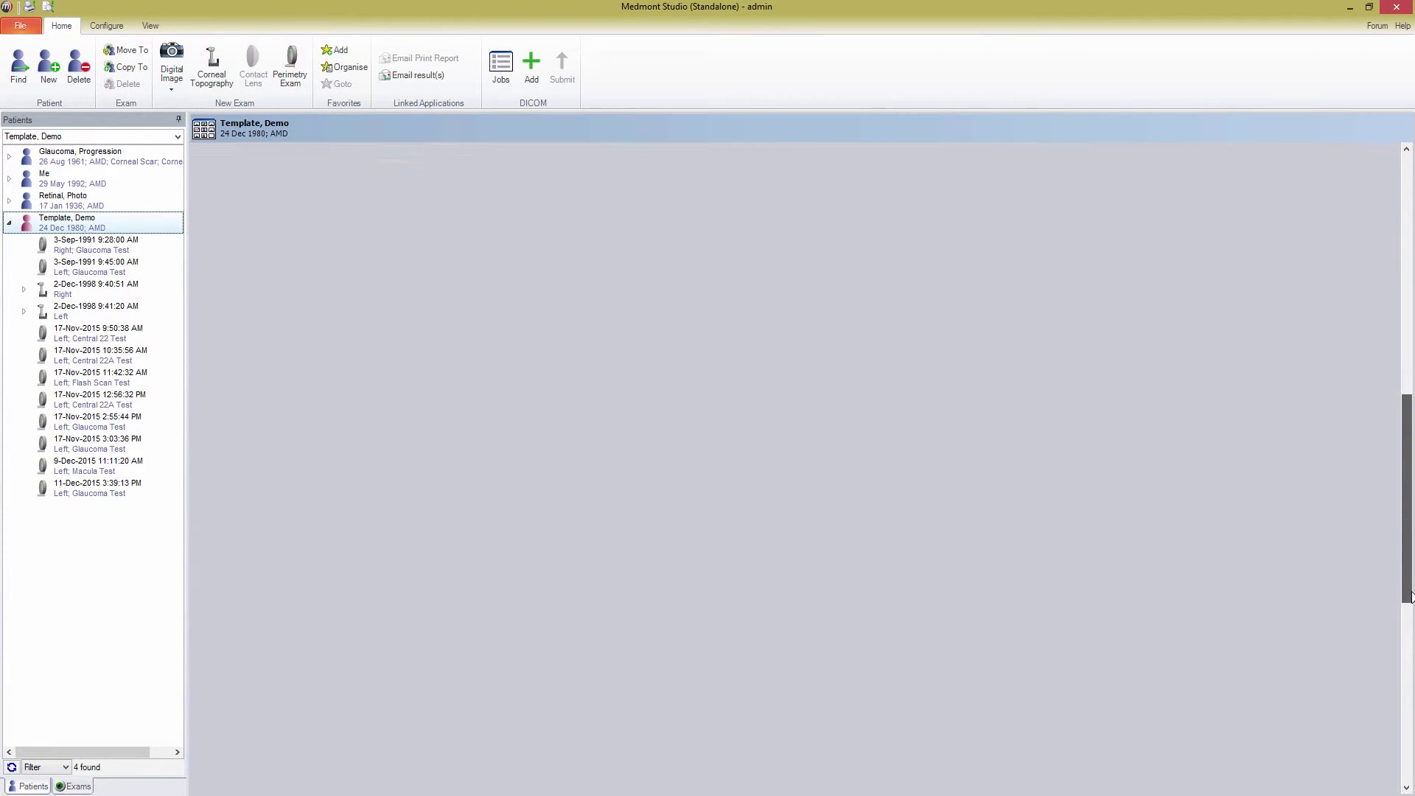
click(94, 30)
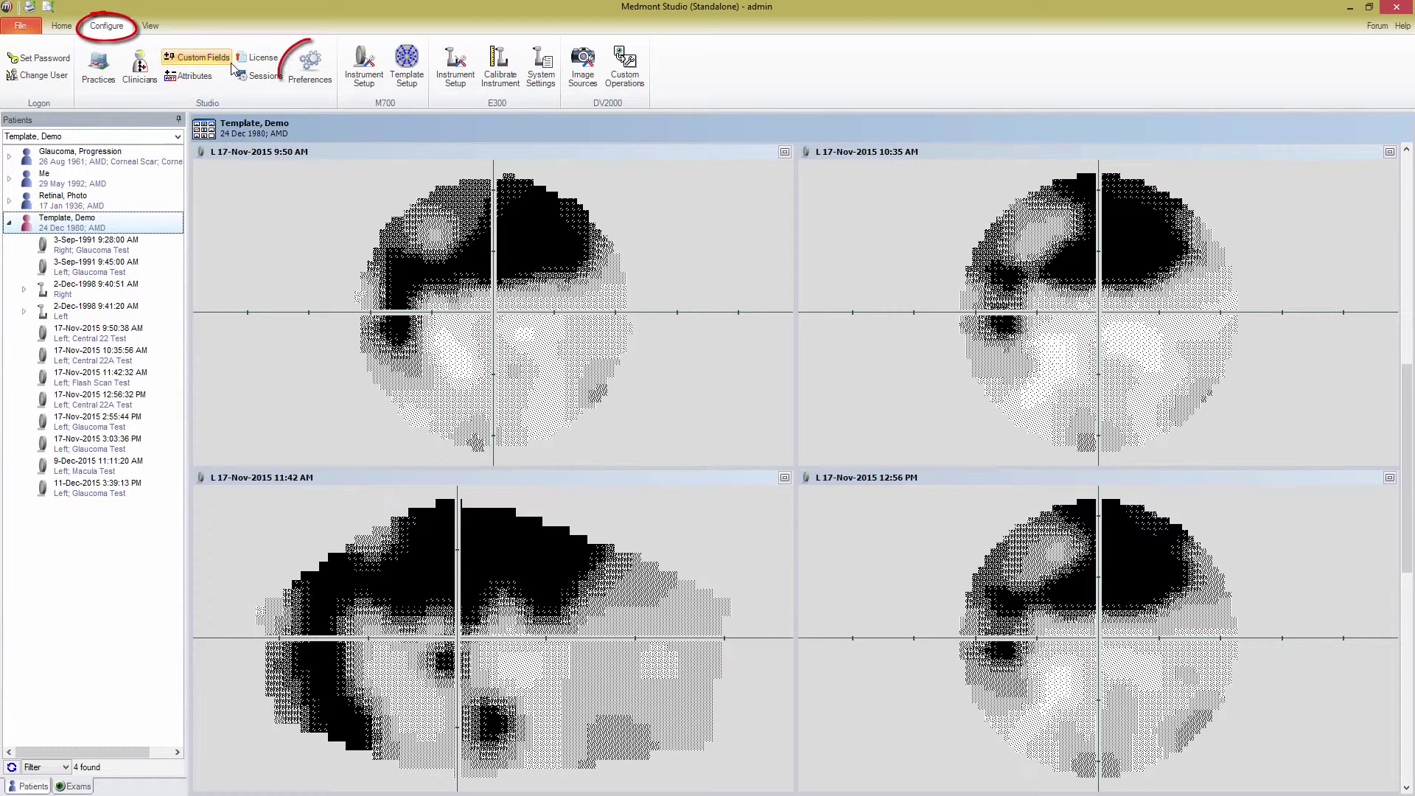
Set the Review Pane thumbnail Rows and Columns to 3 each and apply the layout.
click(322, 77)
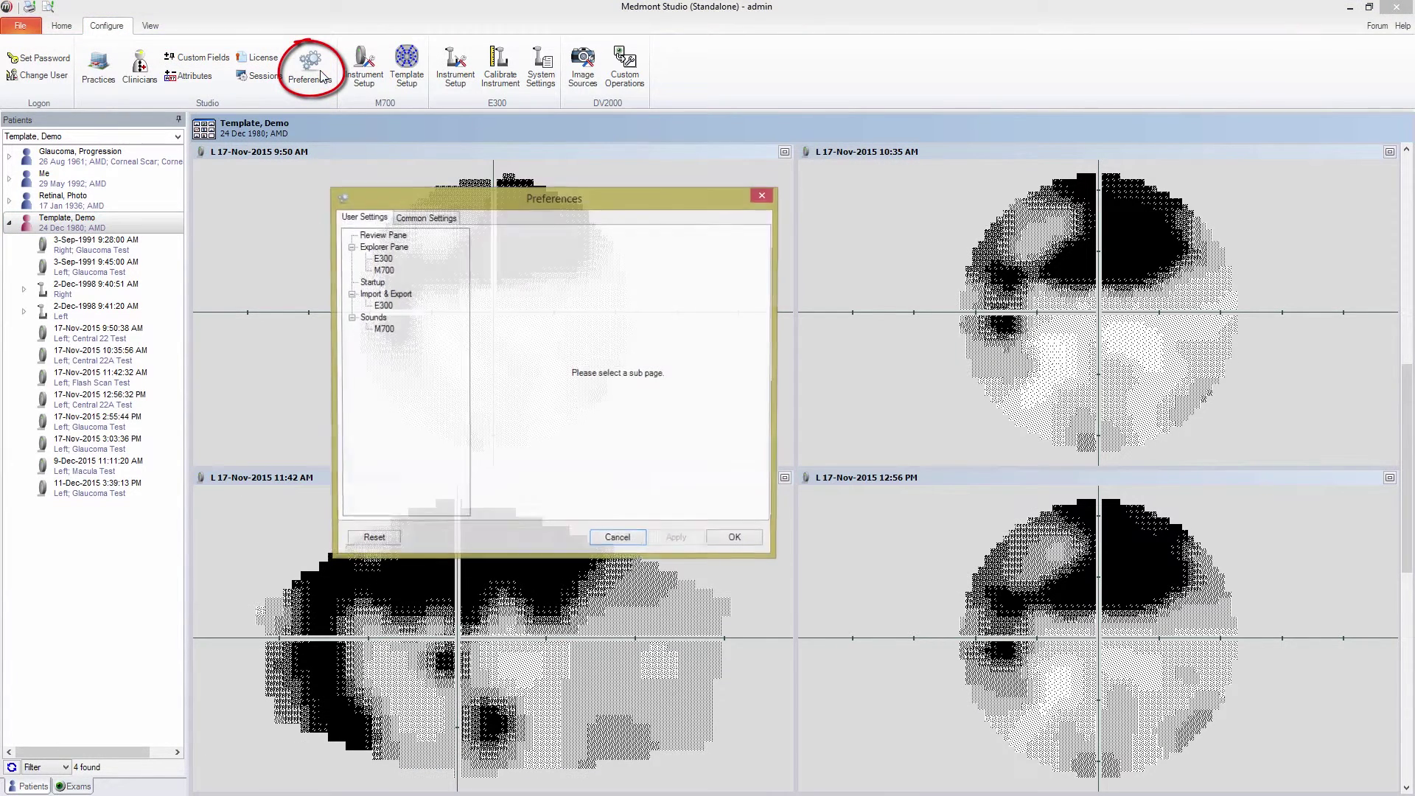
click(377, 236)
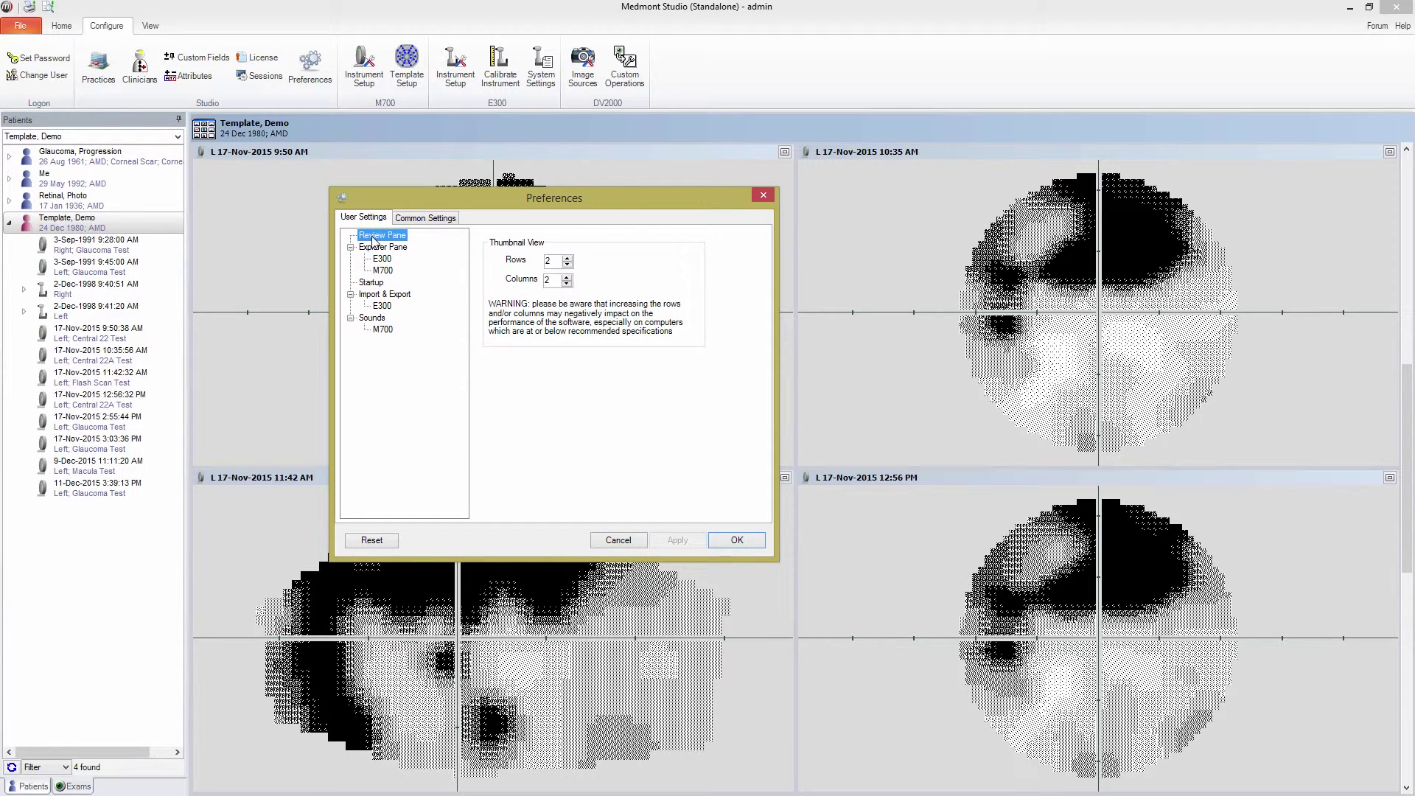
click(567, 257)
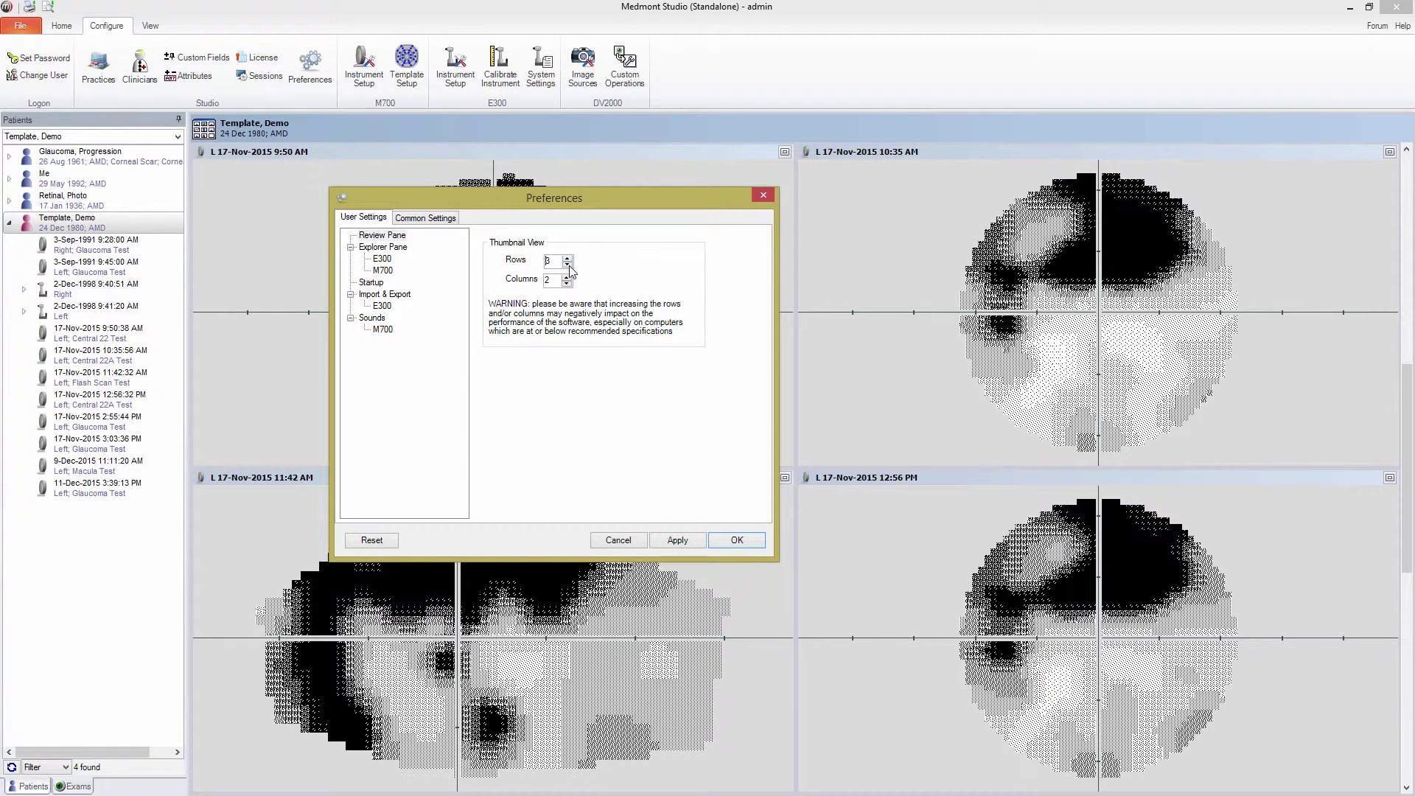
click(566, 277)
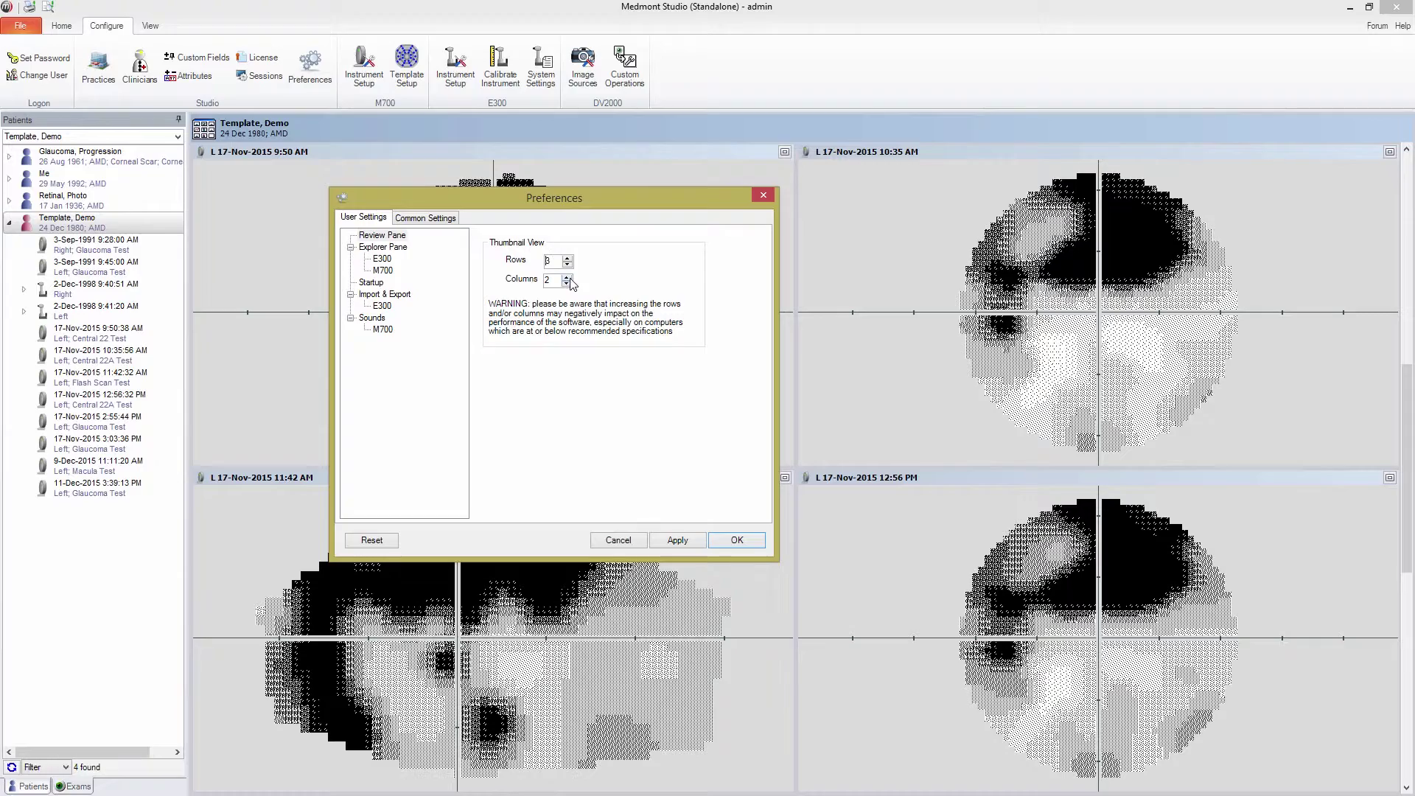
click(683, 542)
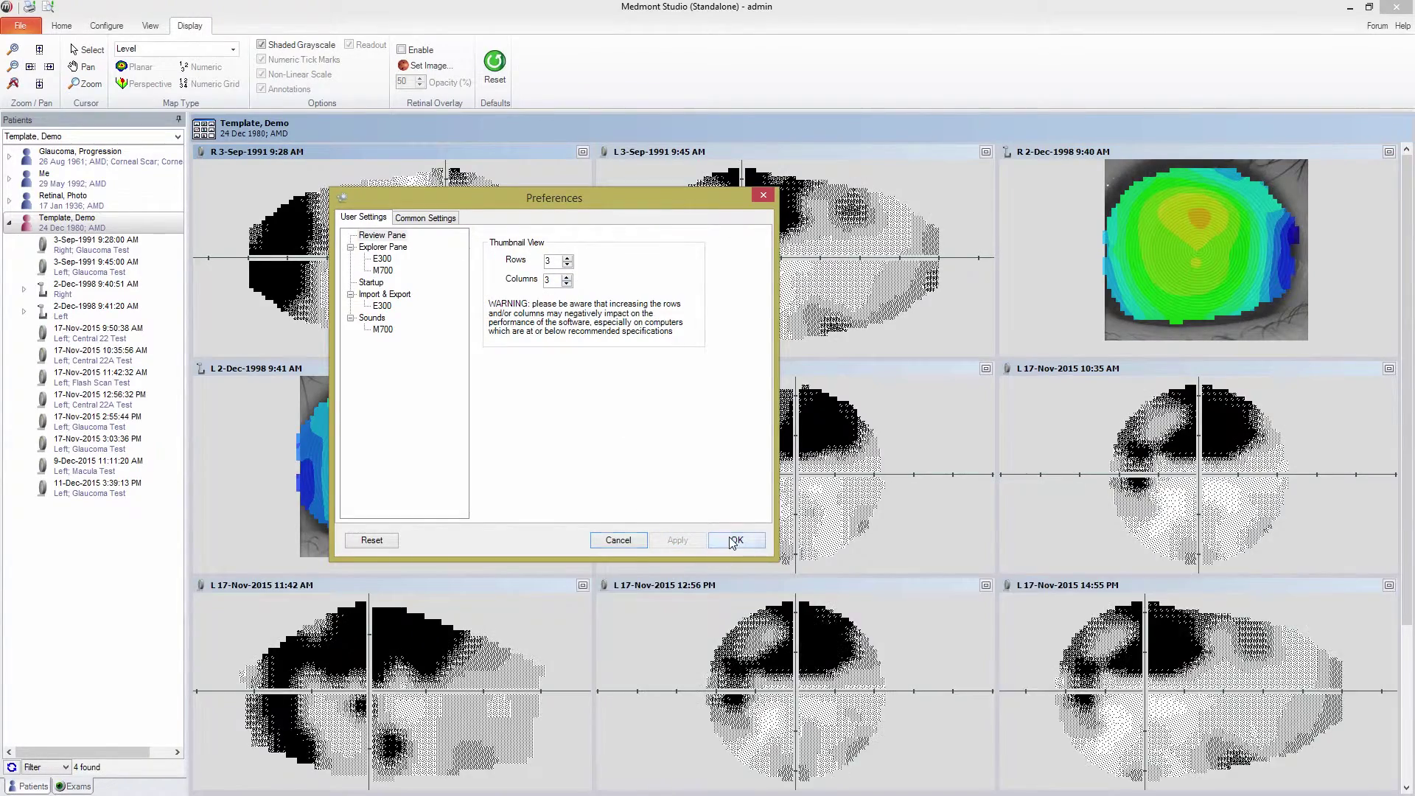